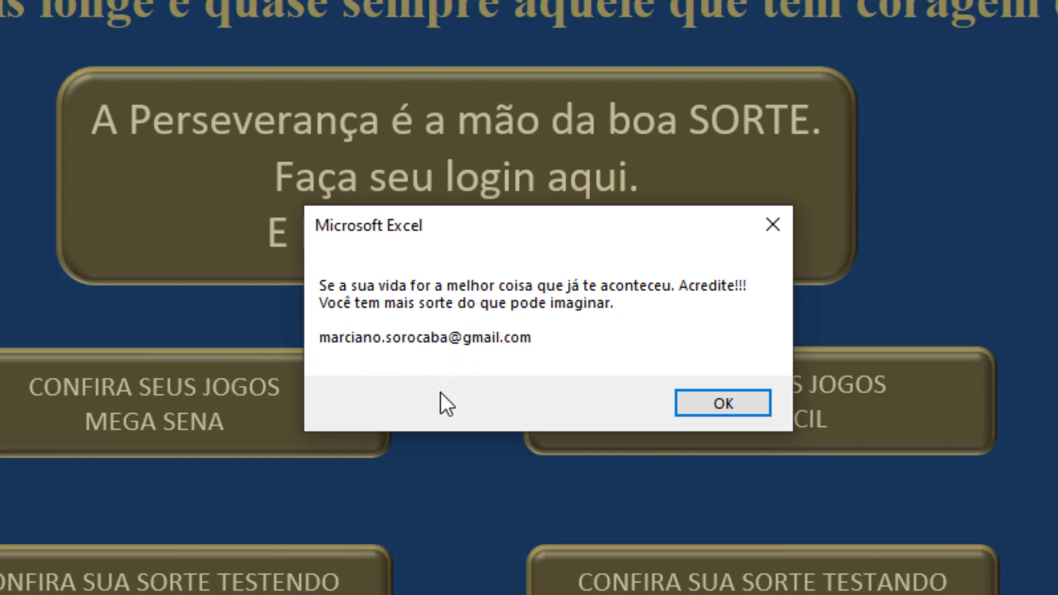
Dismiss the welcome message and open the Mega Sena checking sheet to review its list of guesses.
{"action": "left_click", "coordinate": [708, 403]}
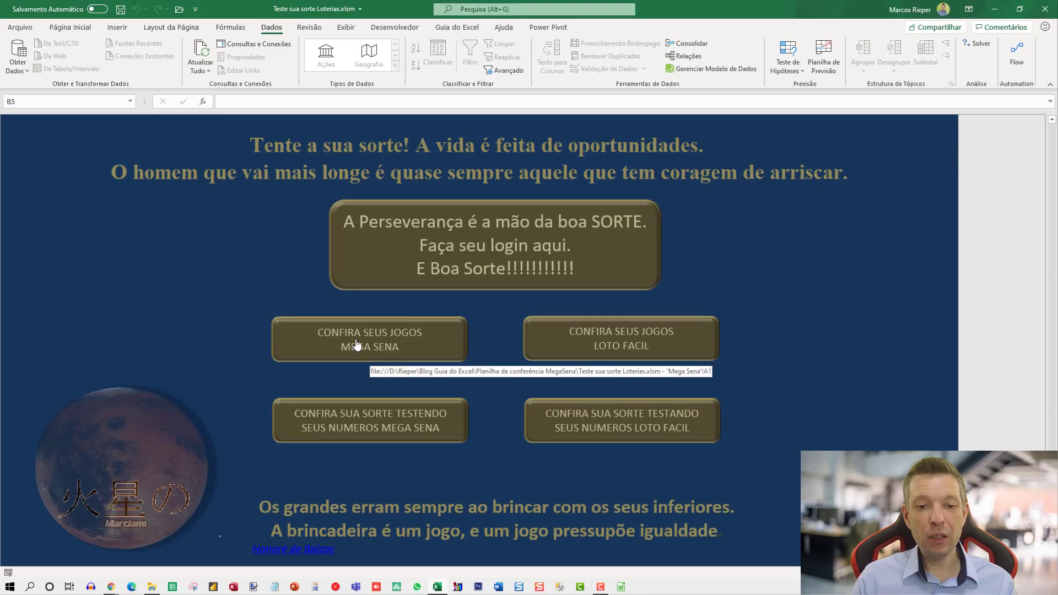
{"action": "left_click", "coordinate": [357, 345]}
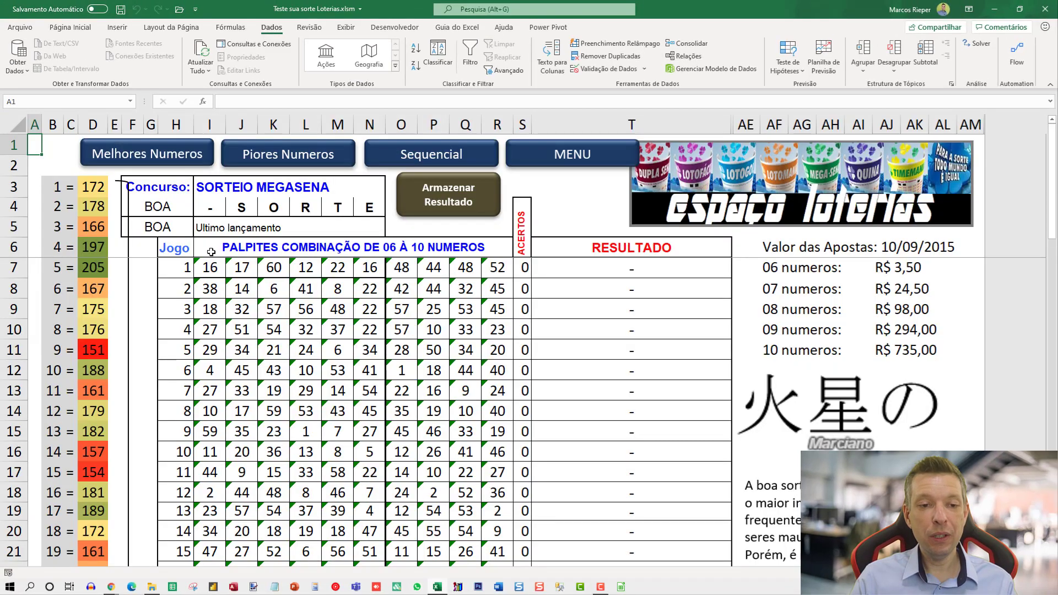
{"action": "left_click_drag", "start_coordinate": [211, 265], "coordinate": [496, 397]}
{"action": "scroll", "coordinate": [370, 324], "scroll_direction": "down", "scroll_amount": 5}
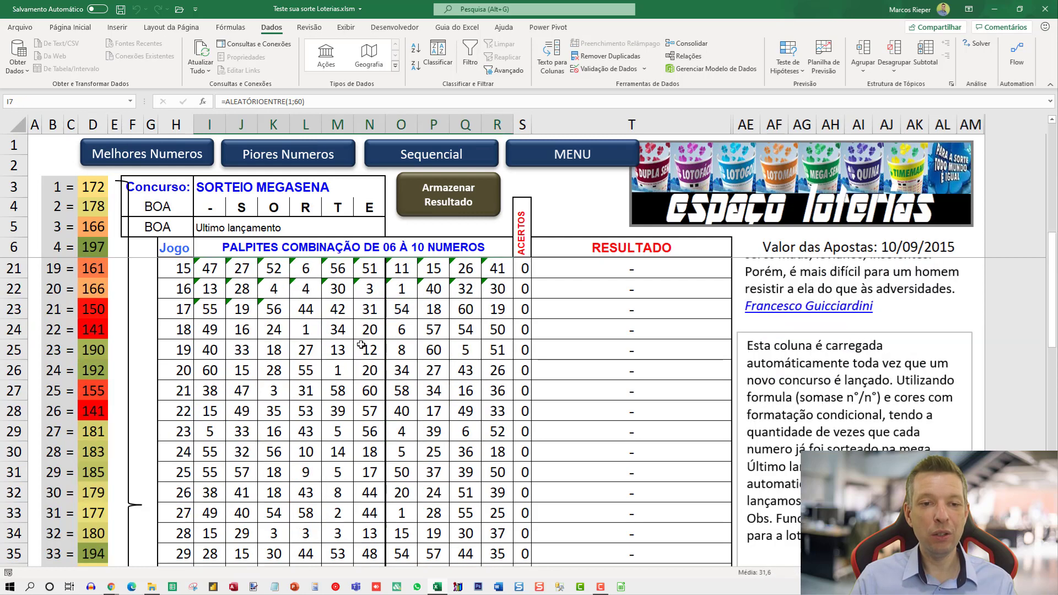
{"action": "scroll", "coordinate": [361, 344], "scroll_direction": "up", "scroll_amount": 5}
Enter 1, 5 and 10 as the first three drawn numbers of the Mega Sena contest.
{"action": "left_click", "coordinate": [215, 214]}
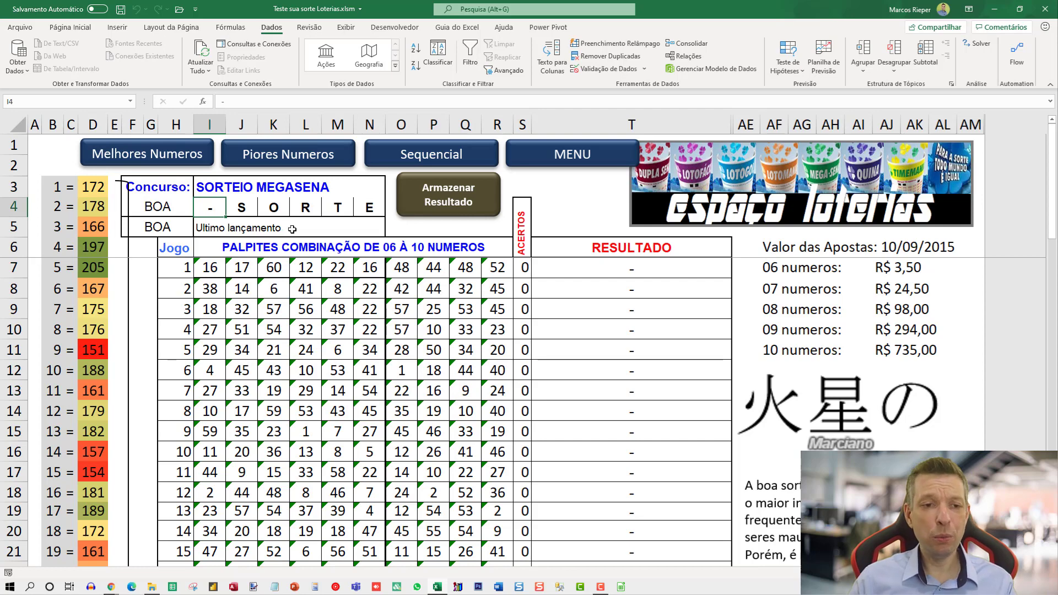
{"action": "type", "text": "1"}
{"action": "key", "text": "Tab"}
{"action": "type", "text": "5"}
{"action": "key", "text": "Tab"}
{"action": "type", "text": "6"}
{"action": "key", "text": "Tab"}
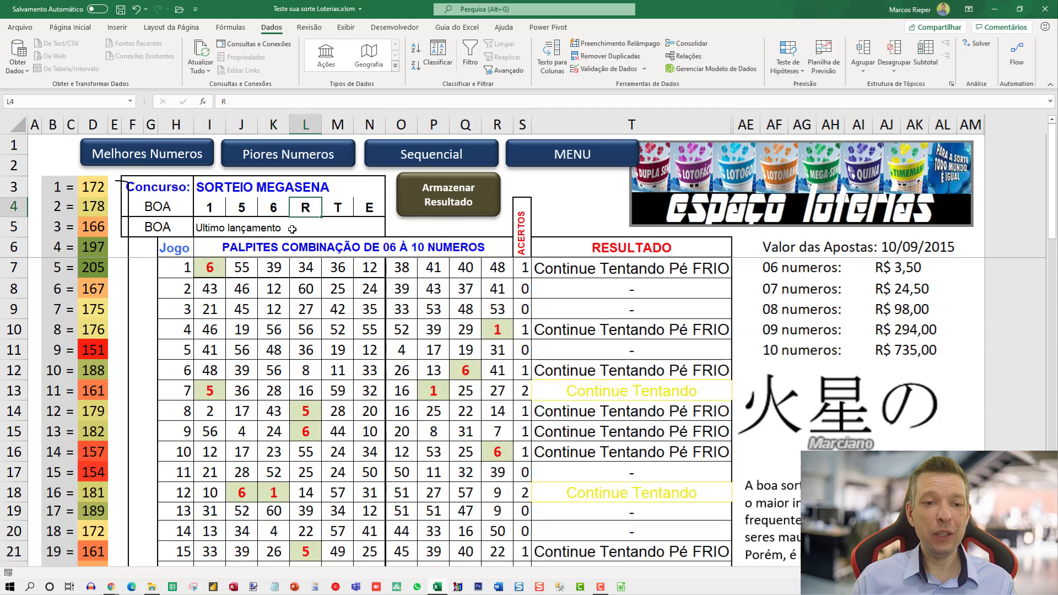
{"action": "key", "text": "shift+Tab"}
{"action": "type", "text": "10"}
{"action": "key", "text": "Tab"}
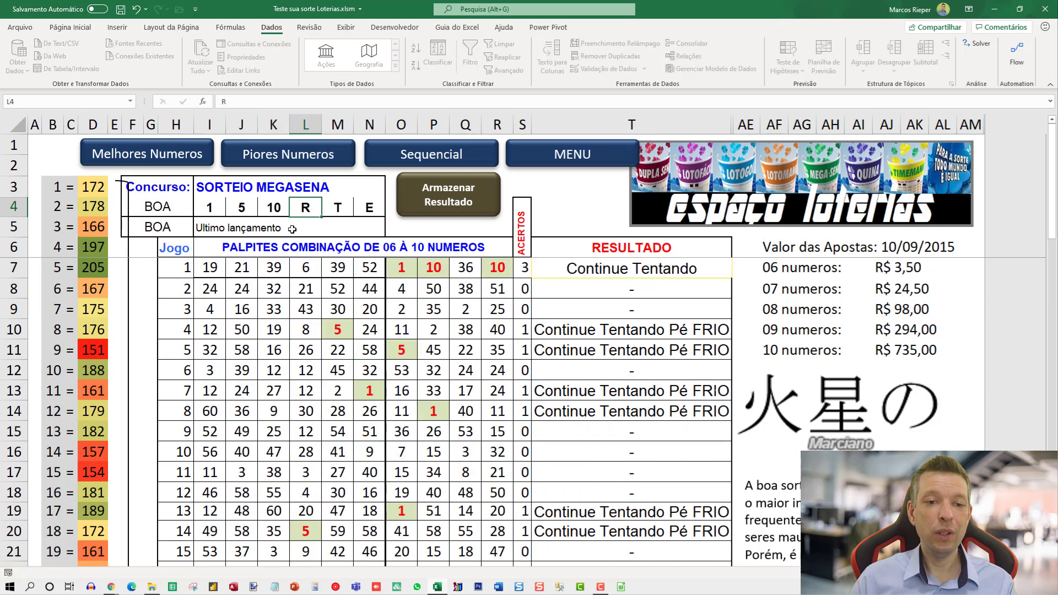
Enter 20, 25 and 43 as the last three drawn numbers of the Mega Sena contest.
{"action": "type", "text": "20"}
{"action": "key", "text": "Tab"}
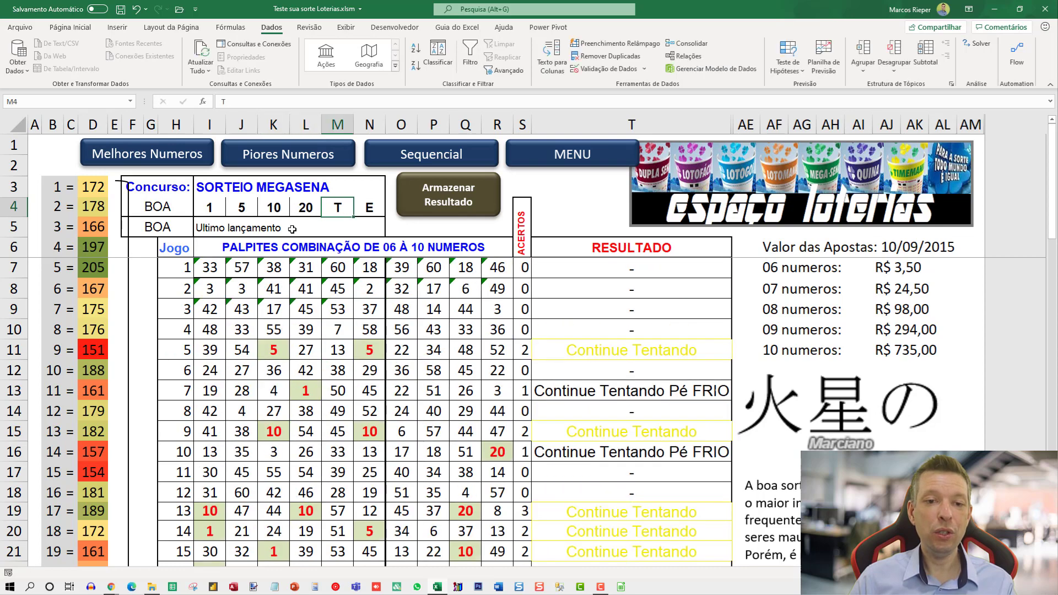
{"action": "type", "text": "25"}
{"action": "key", "text": "Tab"}
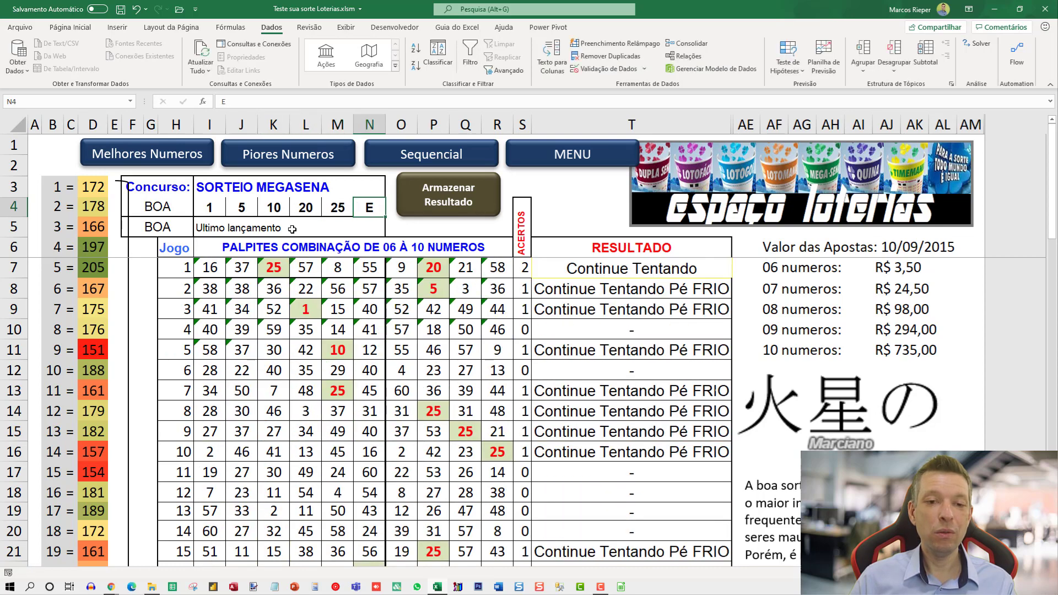
{"action": "type", "text": "45"}
{"action": "key", "text": "Return"}
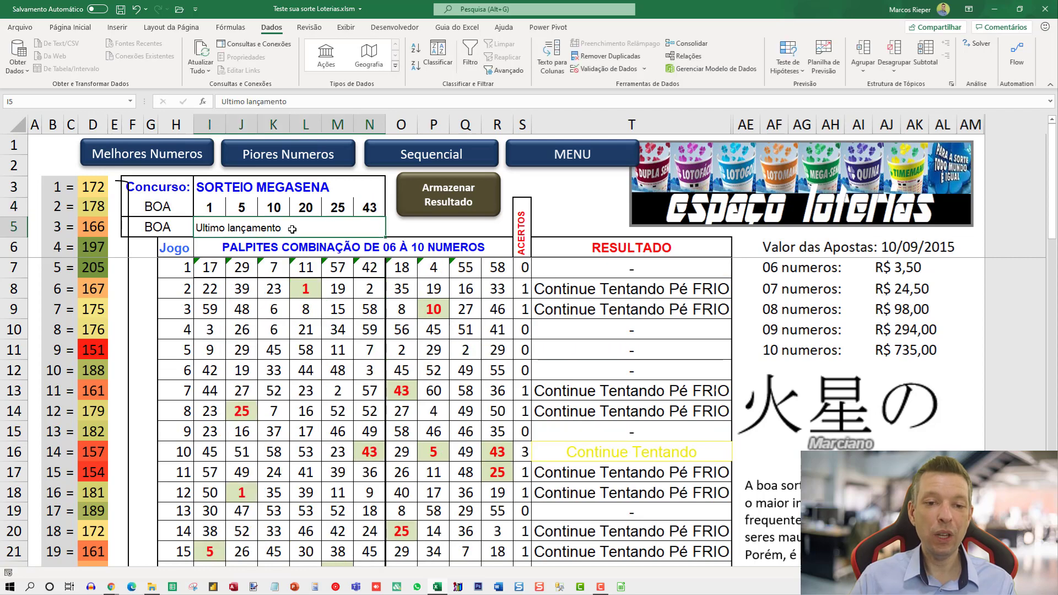
Examine how the six drawn numbers are matched against each game's guesses and how the hits are counted.
{"action": "left_click_drag", "start_coordinate": [211, 208], "coordinate": [369, 209]}
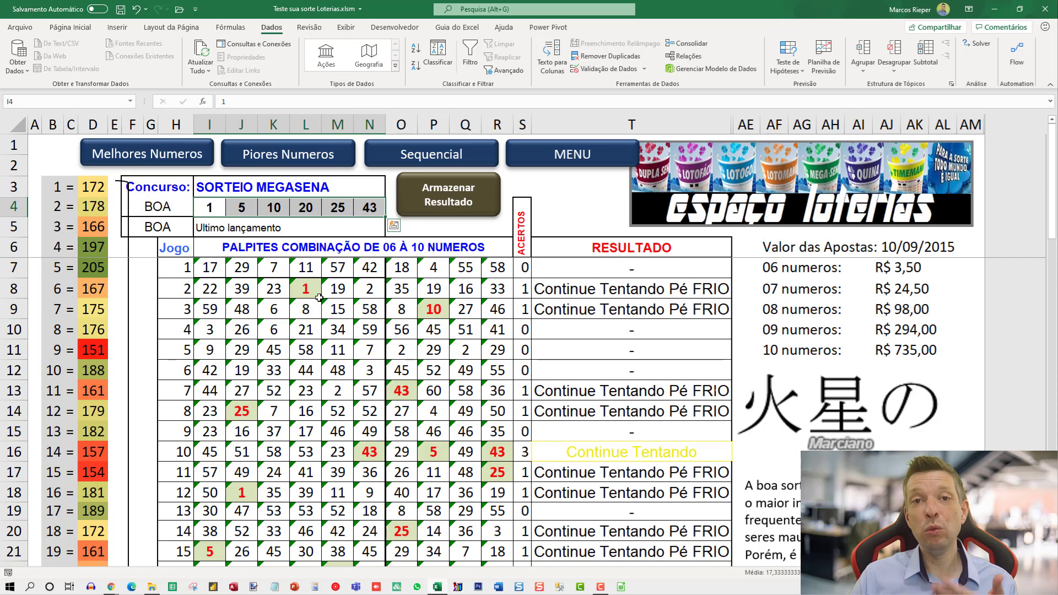
{"action": "left_click", "coordinate": [220, 266]}
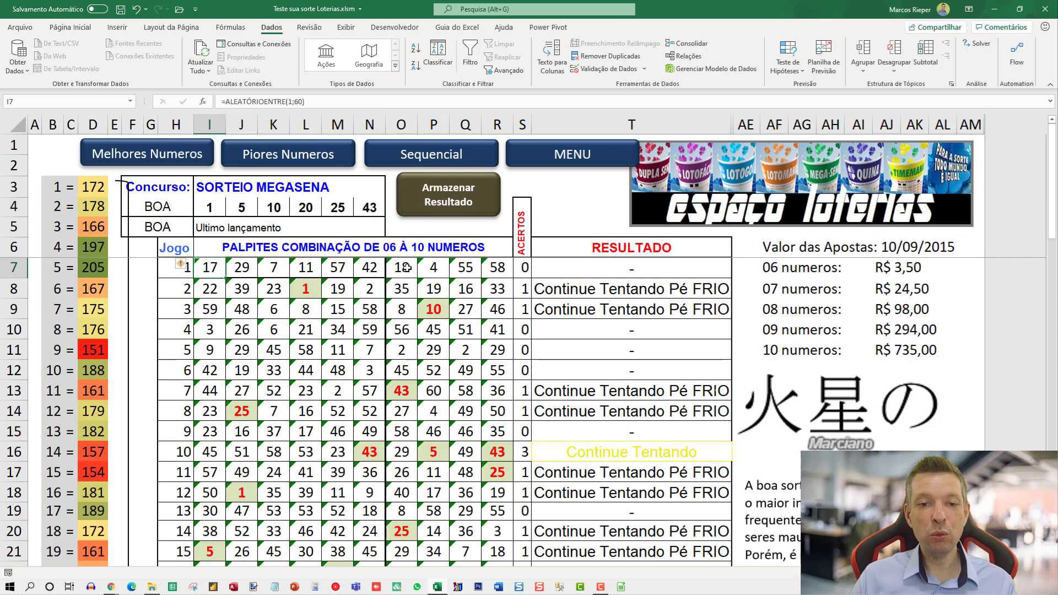
{"action": "scroll", "coordinate": [250, 298], "scroll_direction": "down", "scroll_amount": 6}
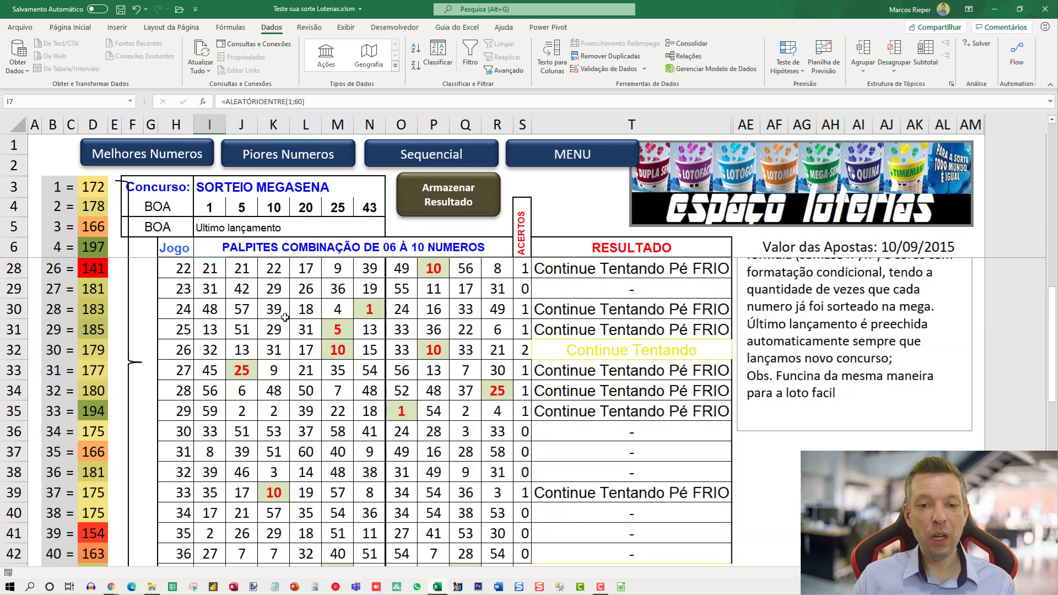
{"action": "scroll", "coordinate": [285, 329], "scroll_direction": "down", "scroll_amount": 8}
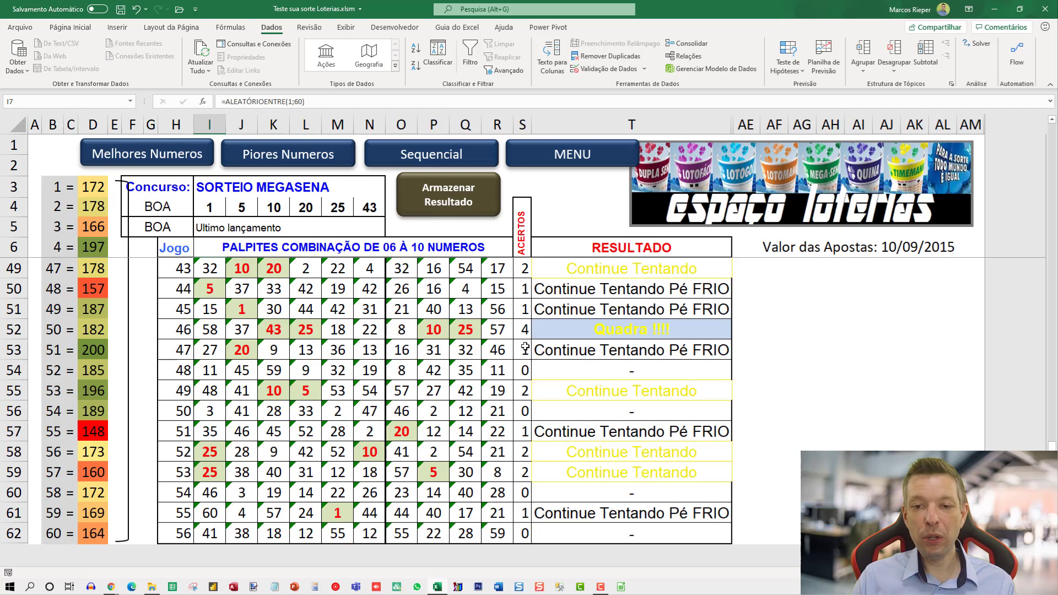
{"action": "scroll", "coordinate": [525, 348], "scroll_direction": "up", "scroll_amount": 14}
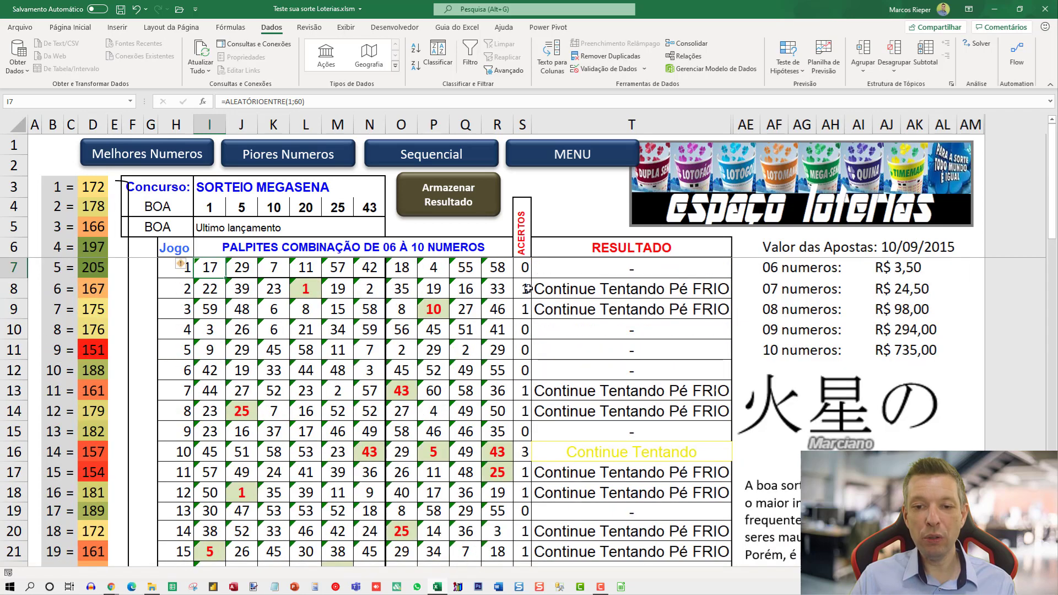
{"action": "left_click", "coordinate": [524, 269]}
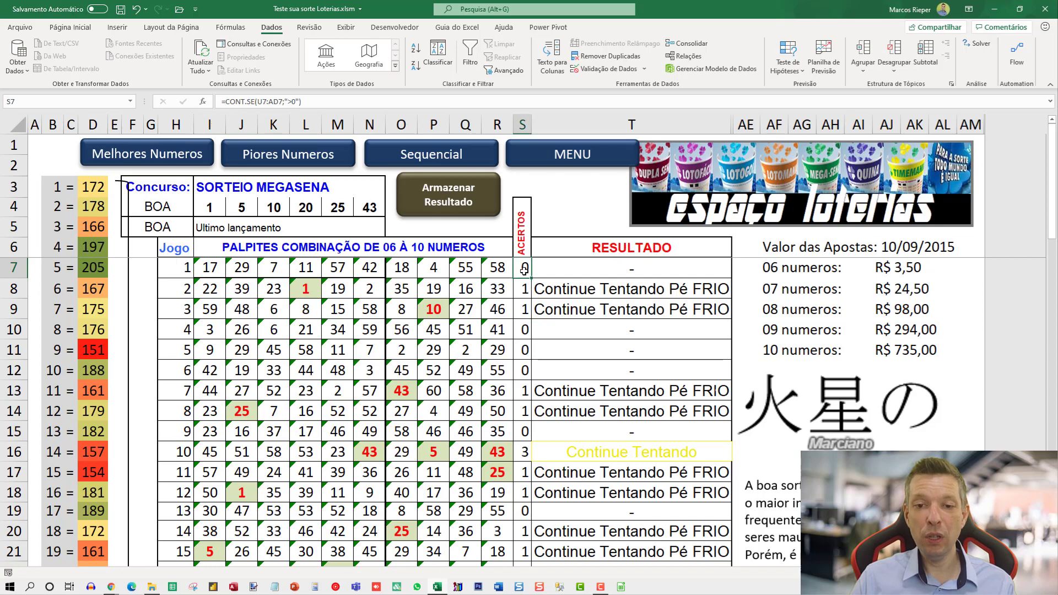
{"action": "left_click_drag", "start_coordinate": [401, 265], "coordinate": [486, 505]}
{"action": "scroll", "coordinate": [488, 495], "scroll_direction": "down", "scroll_amount": 12}
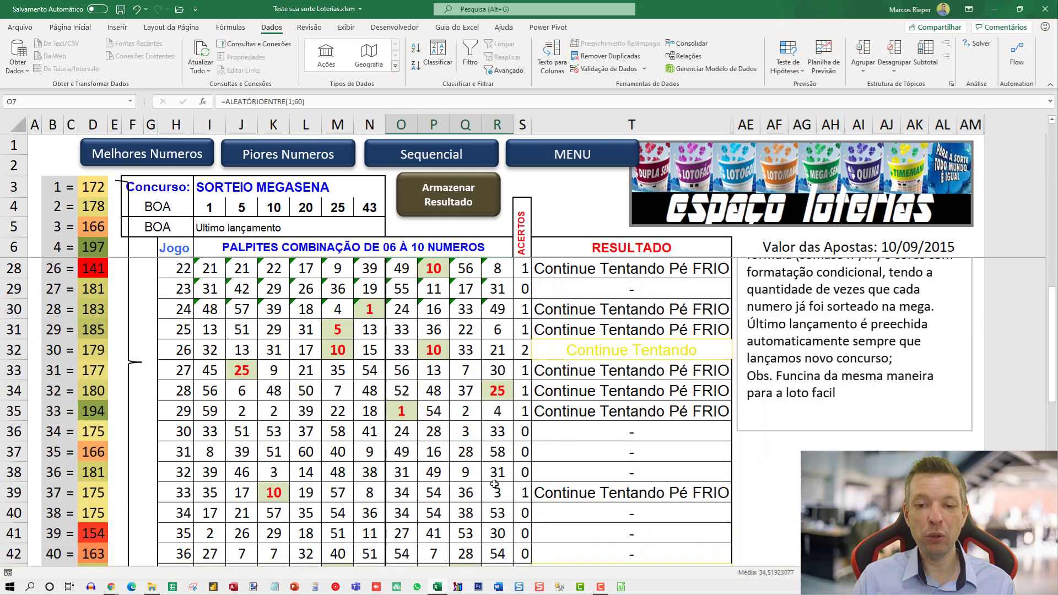
{"action": "scroll", "coordinate": [502, 476], "scroll_direction": "down", "scroll_amount": 2}
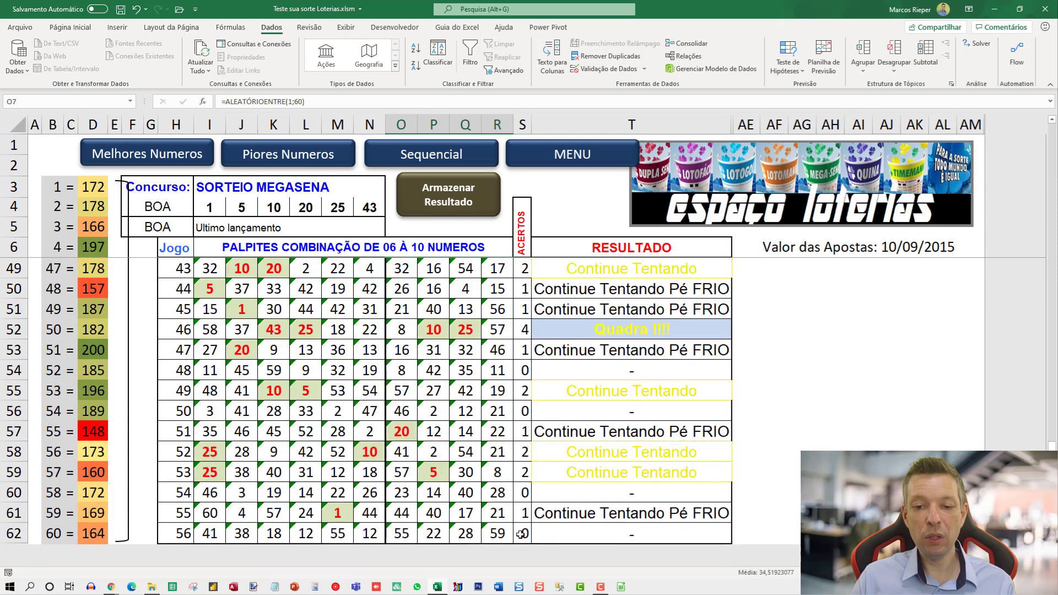
{"action": "left_click_drag", "start_coordinate": [521, 533], "coordinate": [544, 259]}
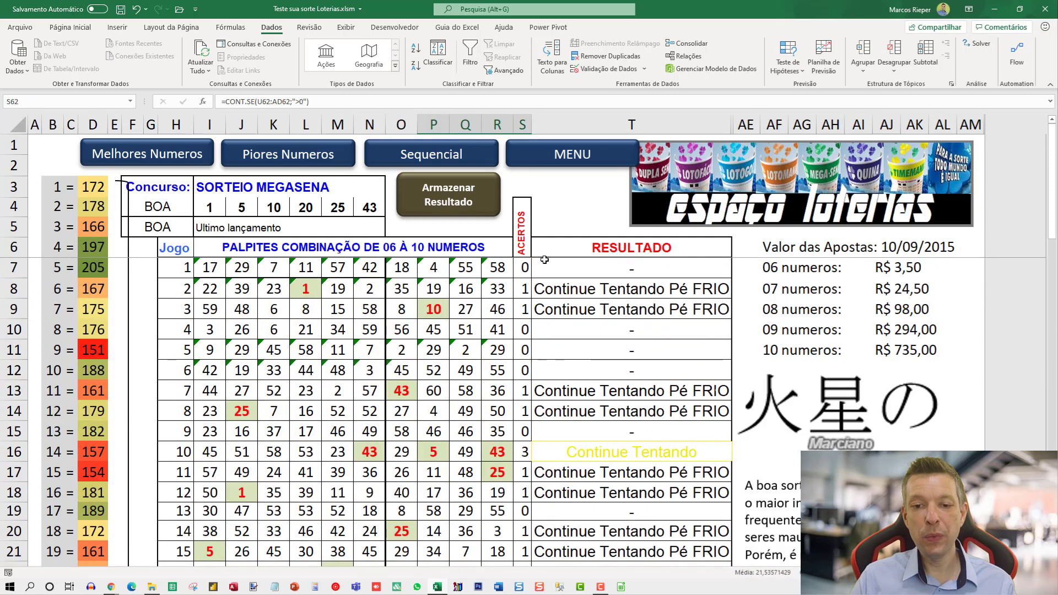
Check the hit counts down to game 46 and replace that game's ninth guess with 26.
{"action": "left_click", "coordinate": [523, 290]}
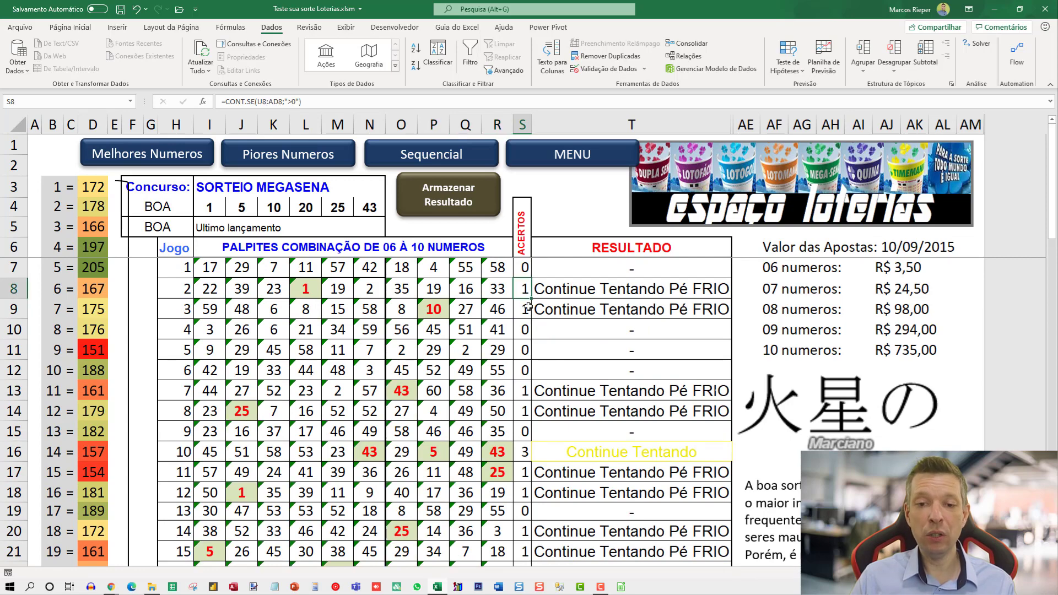
{"action": "scroll", "coordinate": [527, 307], "scroll_direction": "down", "scroll_amount": 9}
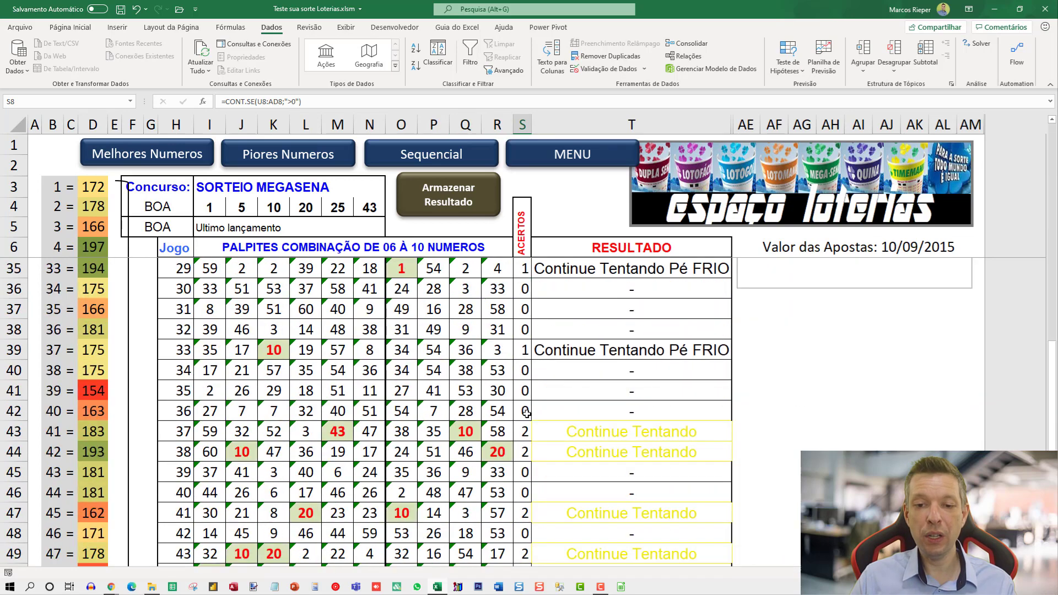
{"action": "scroll", "coordinate": [526, 412], "scroll_direction": "down", "scroll_amount": 5}
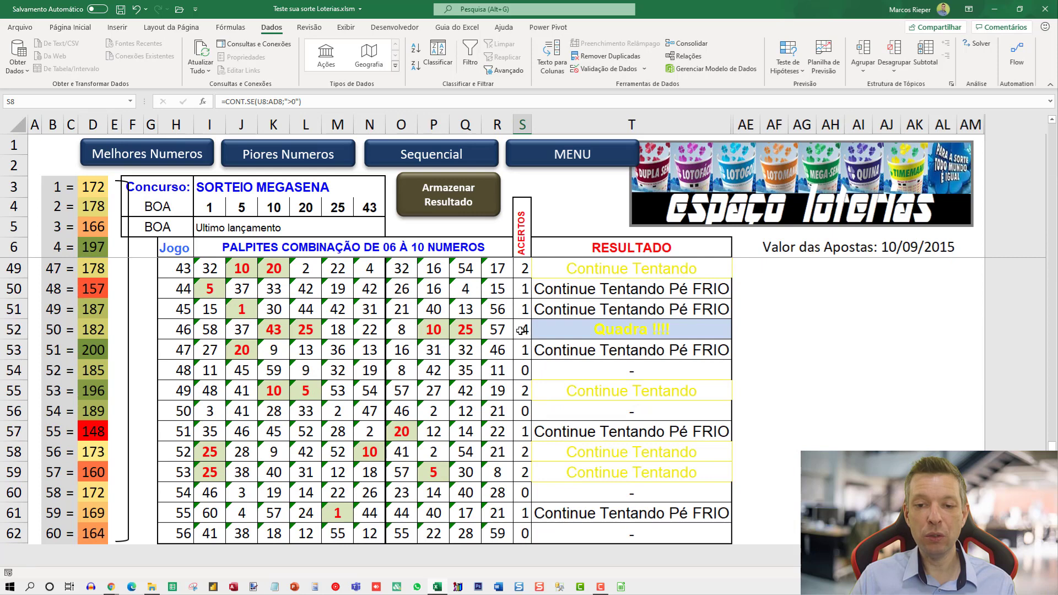
{"action": "left_click", "coordinate": [520, 330]}
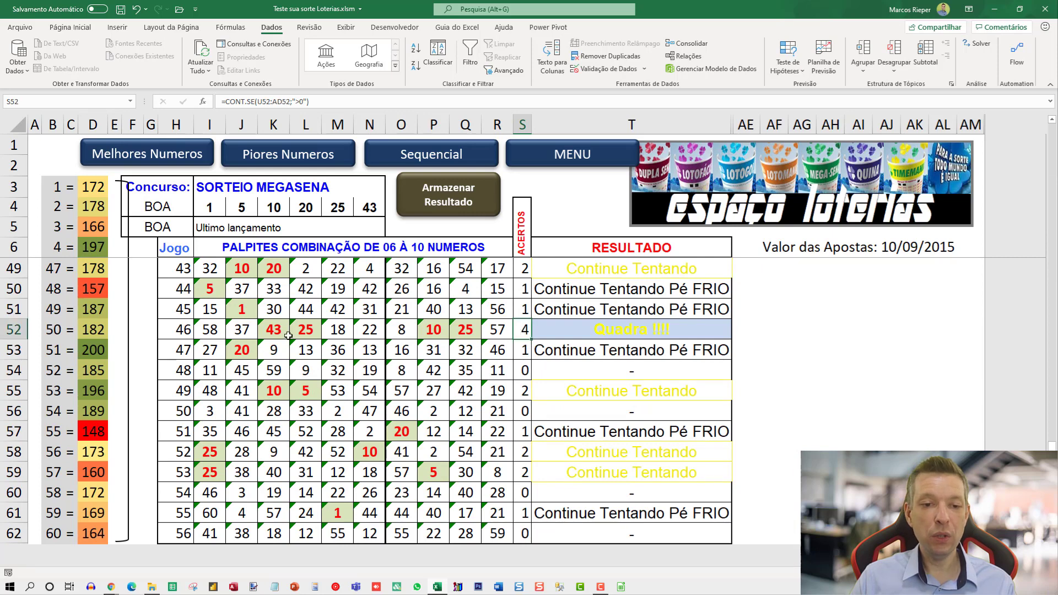
{"action": "left_click", "coordinate": [467, 330]}
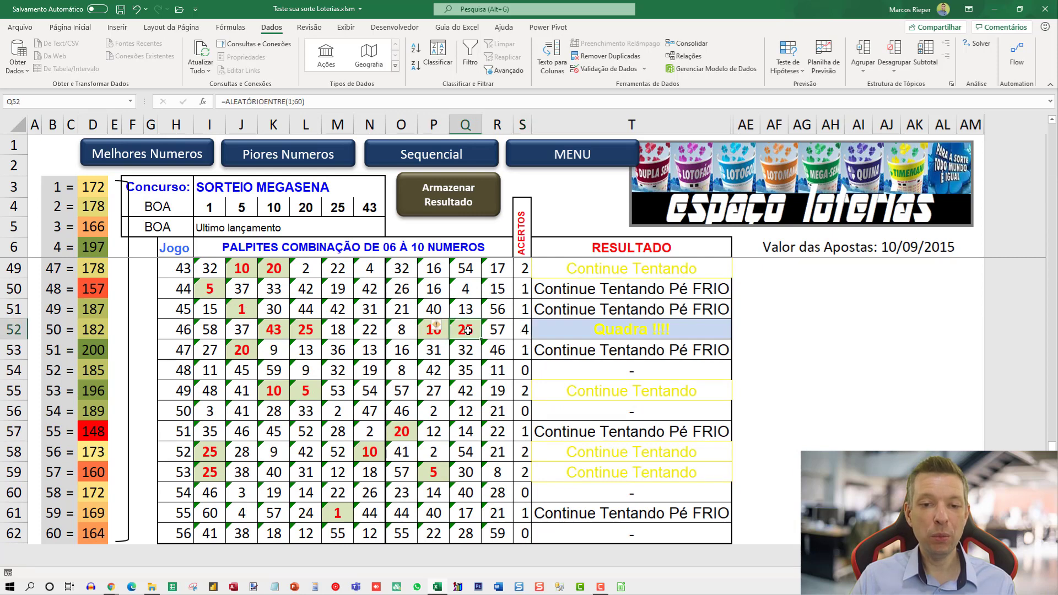
{"action": "left_click", "coordinate": [297, 326]}
{"action": "left_click", "coordinate": [460, 331]}
{"action": "key", "text": "ctrl+z"}
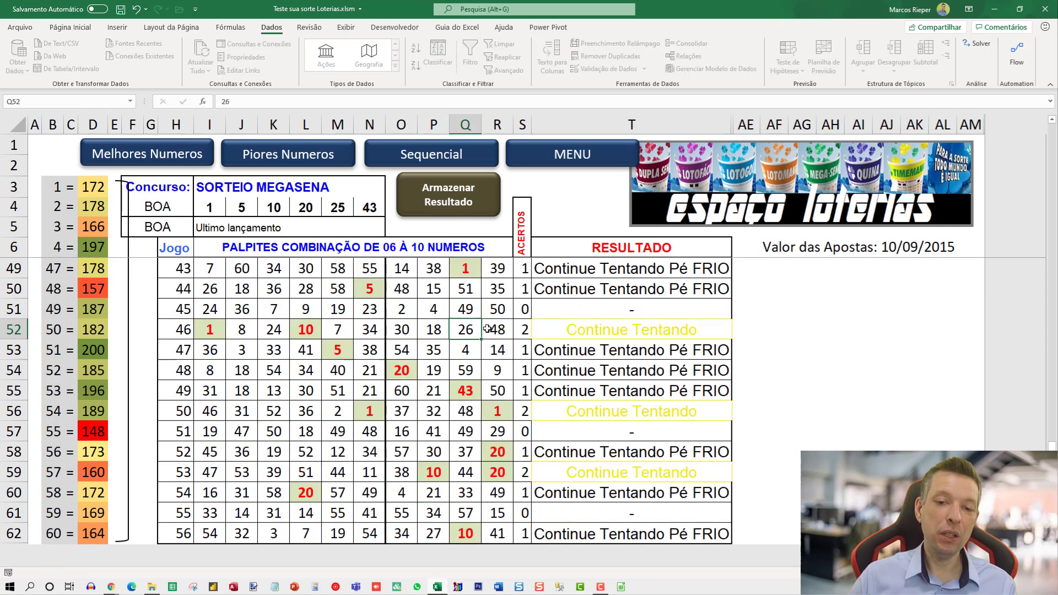
{"action": "key", "text": "Return"}
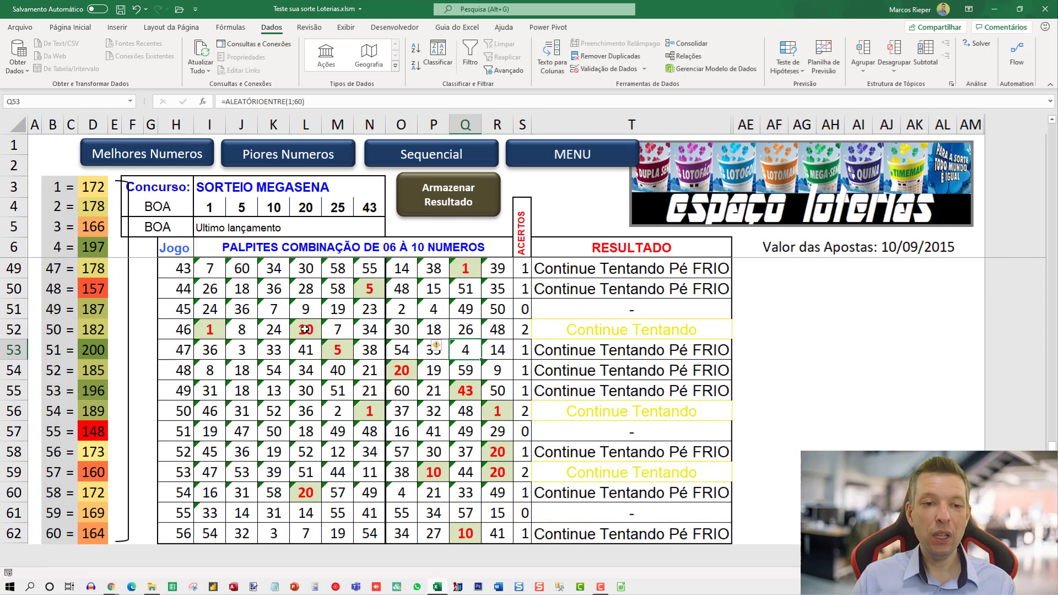
Inspect the random-number formula of game 46's fourth guess and review the guesses and results of all games.
{"action": "left_click", "coordinate": [305, 329]}
{"action": "double_click", "coordinate": [304, 328]}
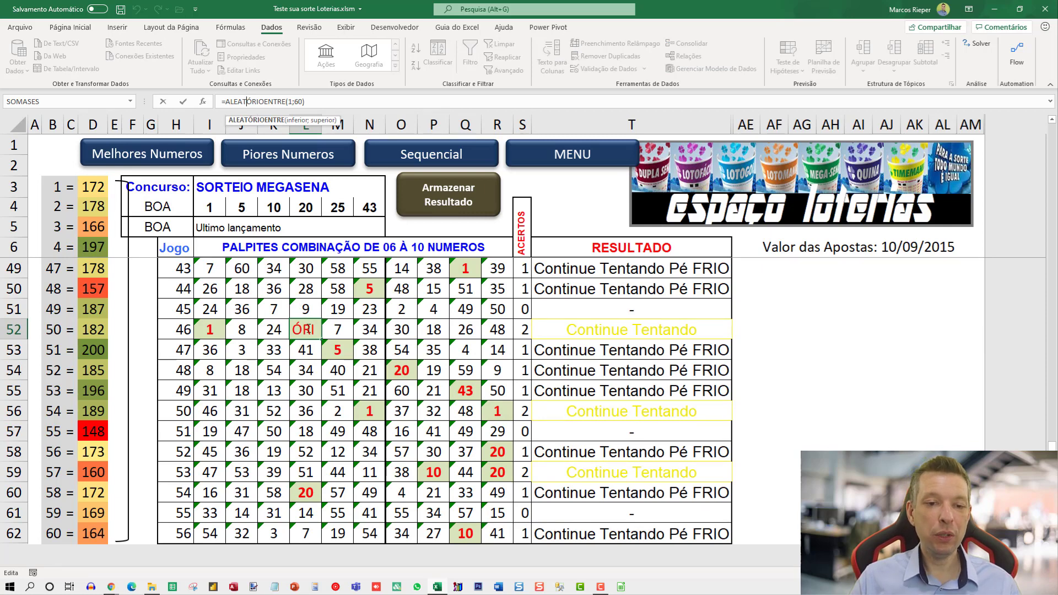
{"action": "key", "text": "Escape"}
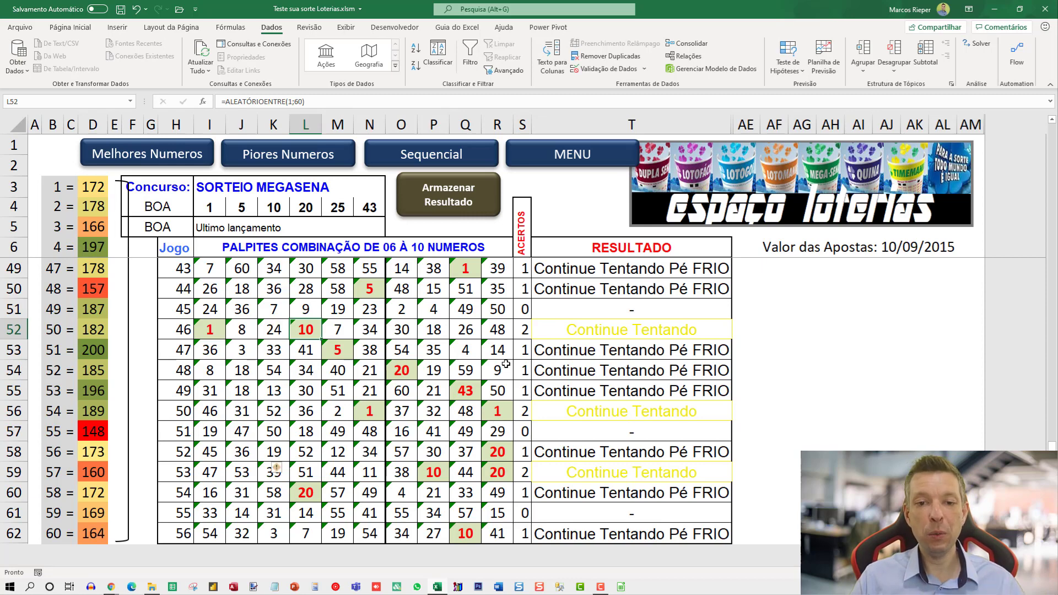
{"action": "scroll", "coordinate": [531, 360], "scroll_direction": "up", "scroll_amount": 14}
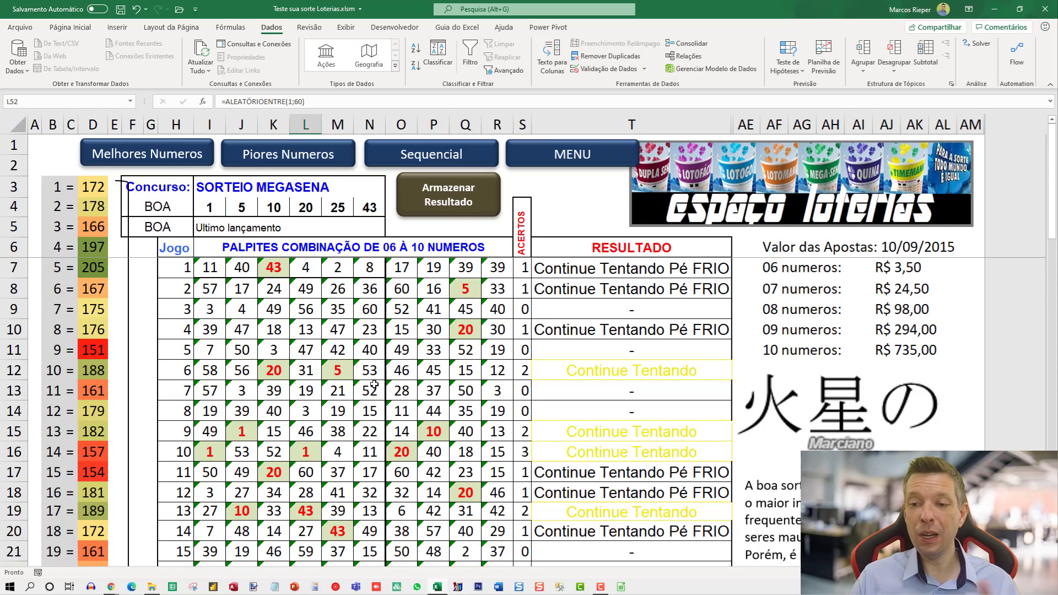
{"action": "left_click", "coordinate": [267, 335]}
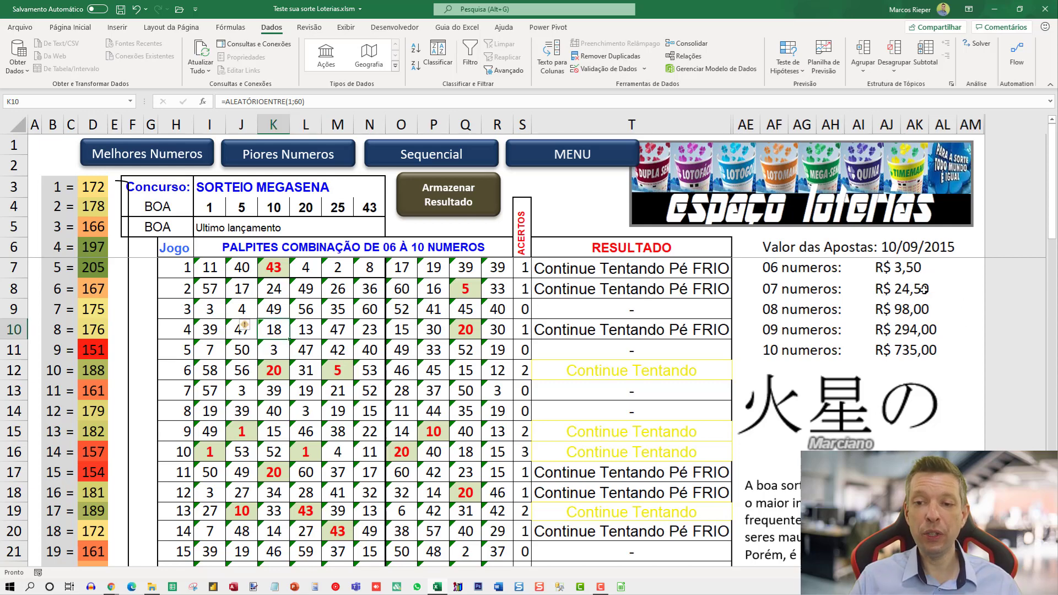
{"action": "left_click", "coordinate": [435, 348]}
{"action": "scroll", "coordinate": [505, 327], "scroll_direction": "down", "scroll_amount": 12}
{"action": "scroll", "coordinate": [505, 326], "scroll_direction": "down", "scroll_amount": 5}
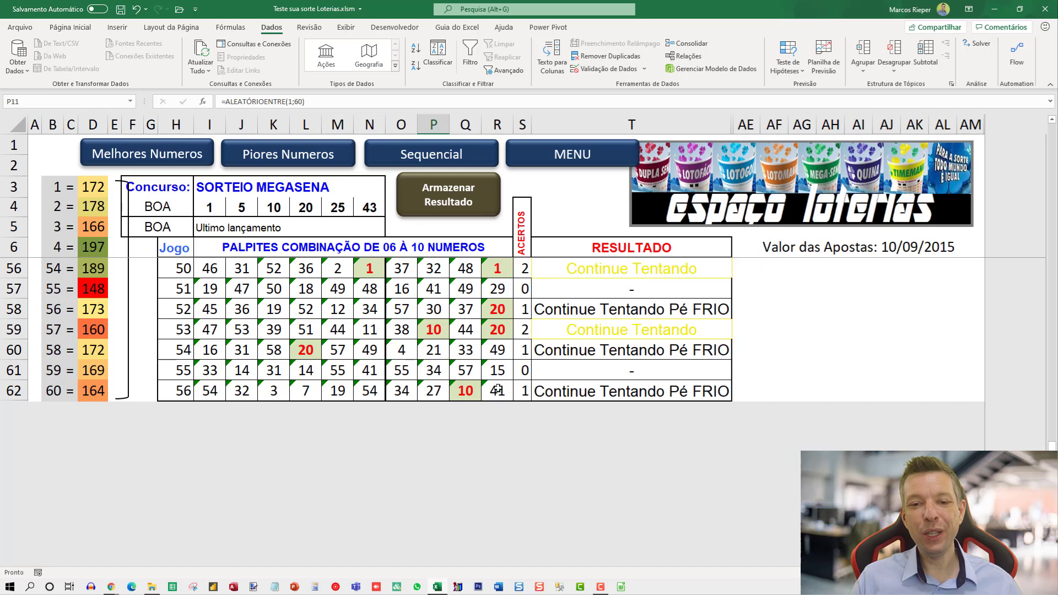
{"action": "scroll", "coordinate": [497, 390], "scroll_direction": "up", "scroll_amount": 16}
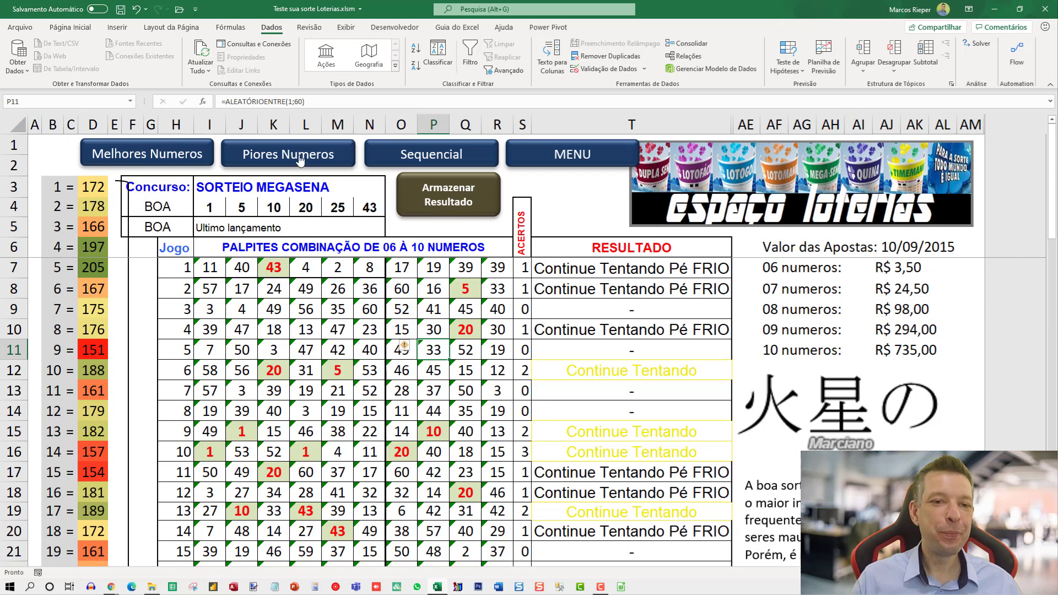
View the drawn-number frequency list ranked by best numbers, by worst numbers, and in sequential order.
{"action": "left_click", "coordinate": [167, 163]}
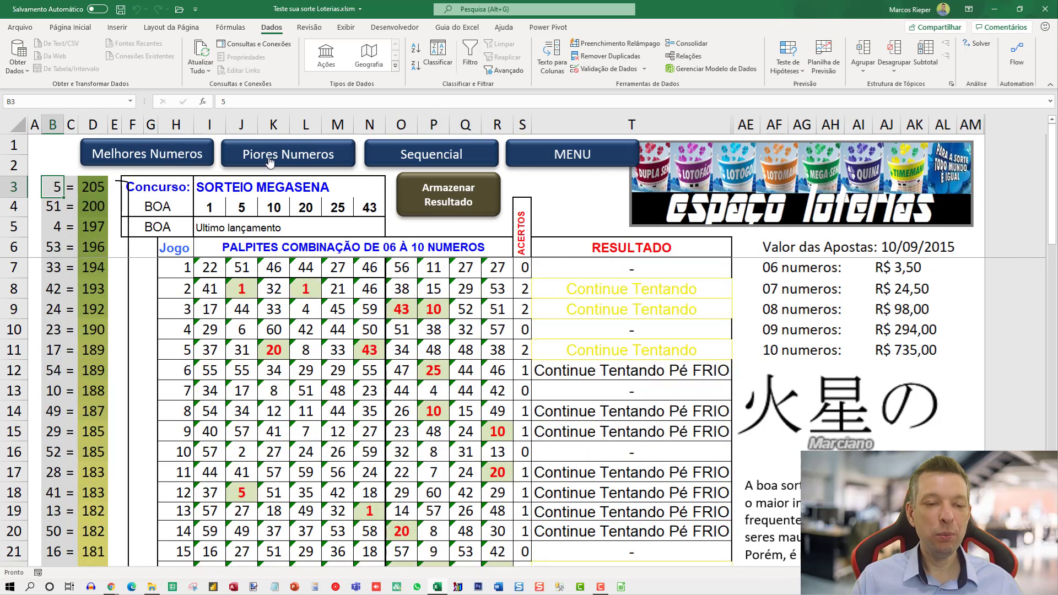
{"action": "left_click", "coordinate": [270, 160]}
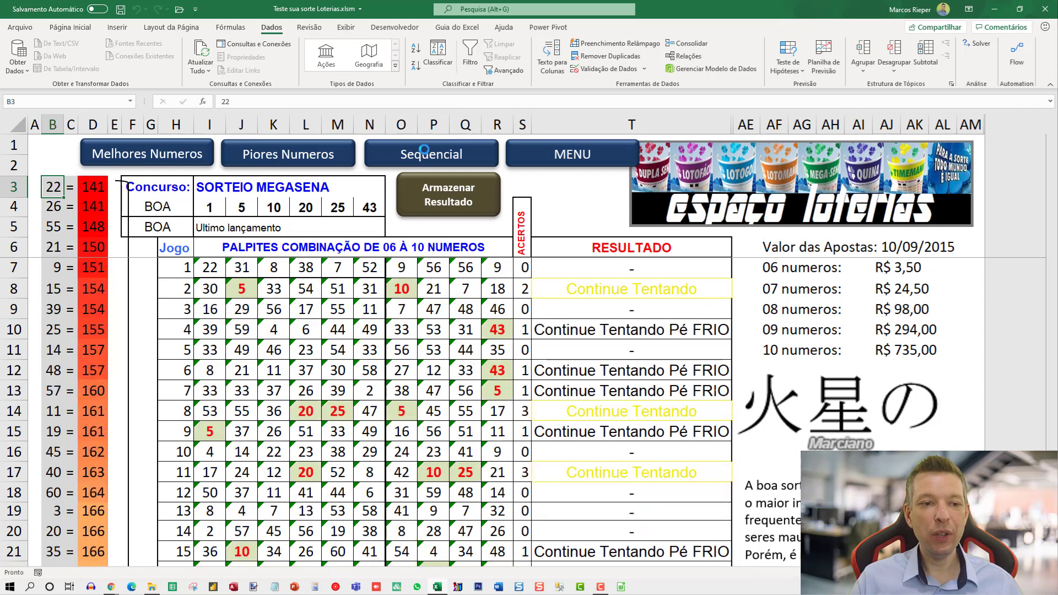
{"action": "left_click", "coordinate": [423, 150]}
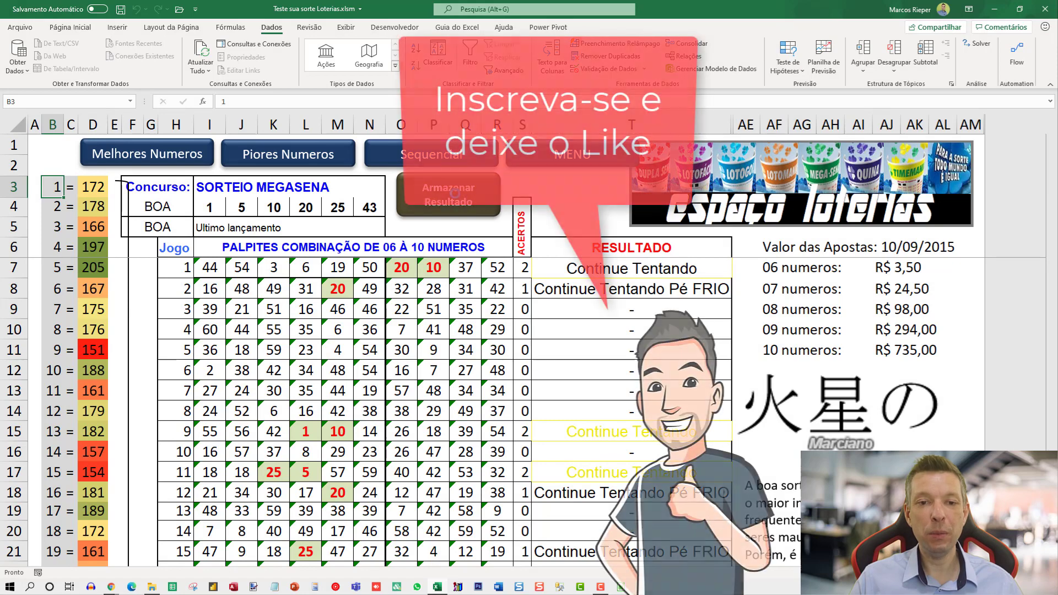
Store the entered Mega Sena draw as a contest result.
{"action": "left_click", "coordinate": [456, 198]}
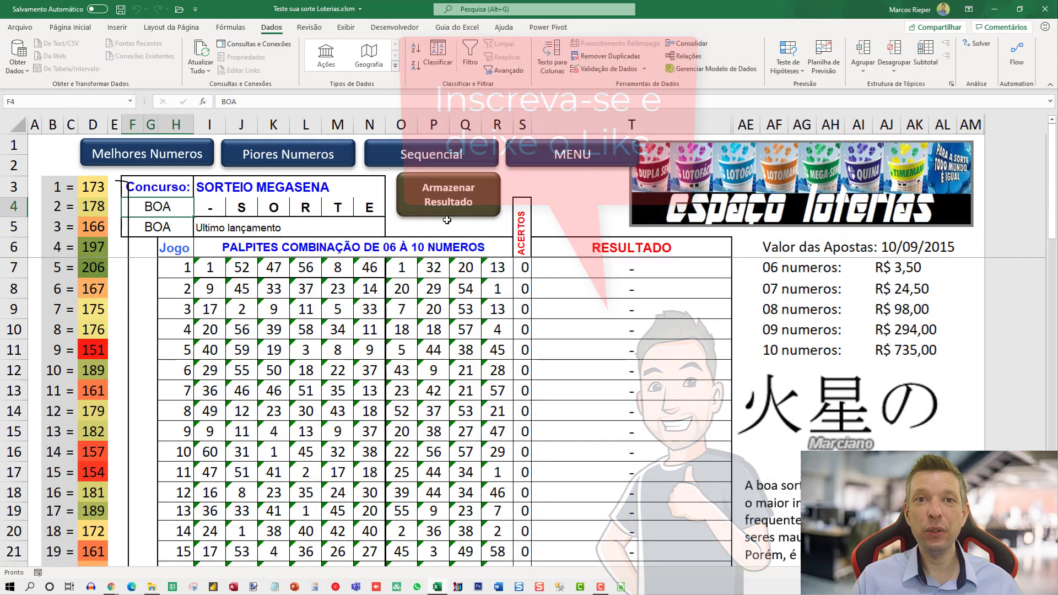
Open the Loto Fácil game-checking sheet and rank its drawn-number frequency list by worst numbers.
{"action": "left_click", "coordinate": [578, 160]}
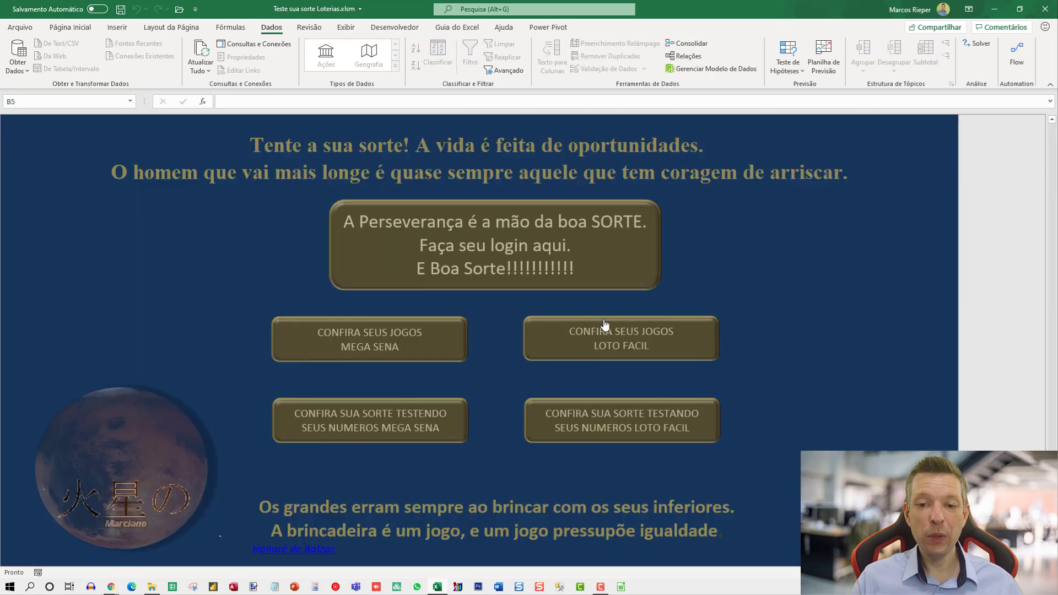
{"action": "left_click", "coordinate": [625, 346]}
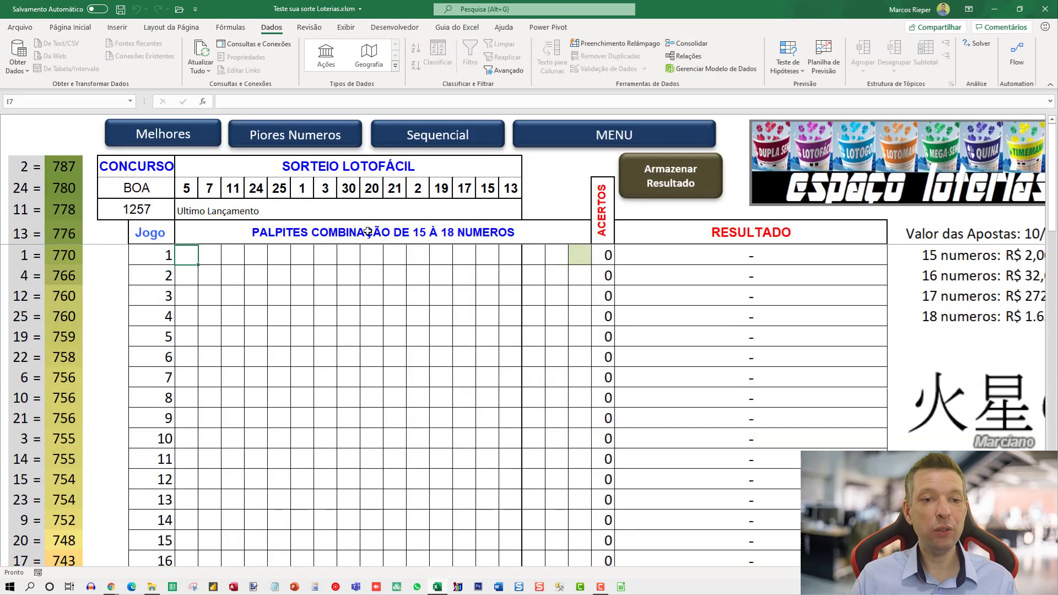
{"action": "left_click", "coordinate": [171, 145]}
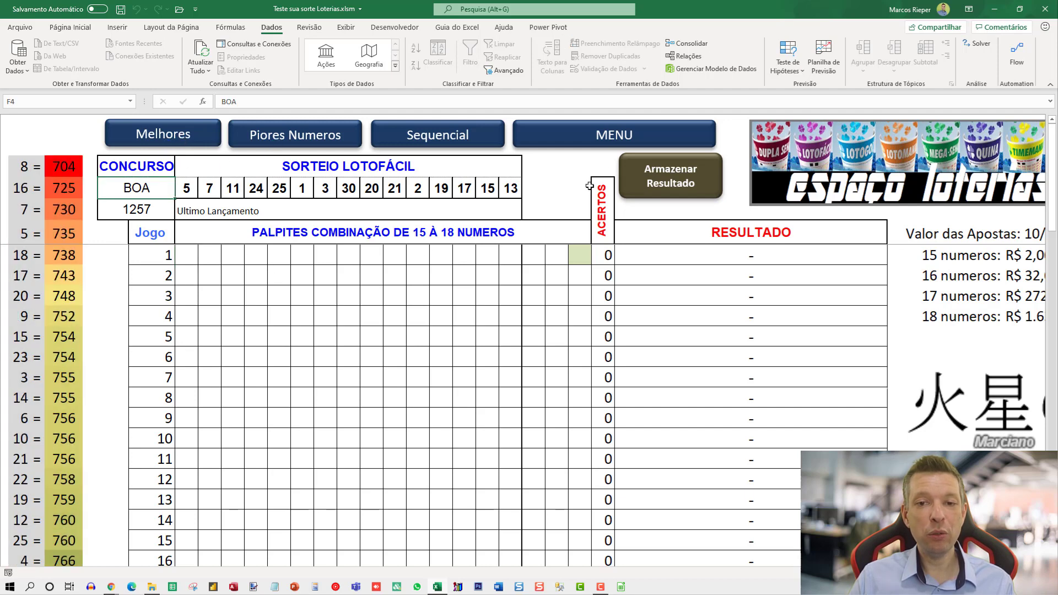
Enter the formula =ALEATÓRIOENTRE(1;25) as game 1's first guess.
{"action": "left_click", "coordinate": [214, 256]}
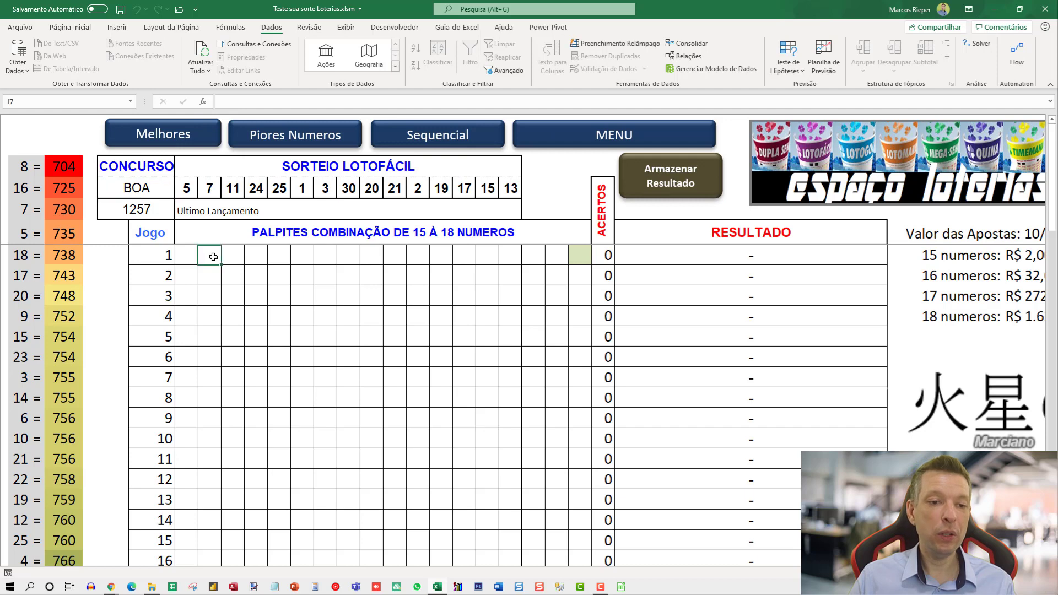
{"action": "left_click", "coordinate": [179, 254]}
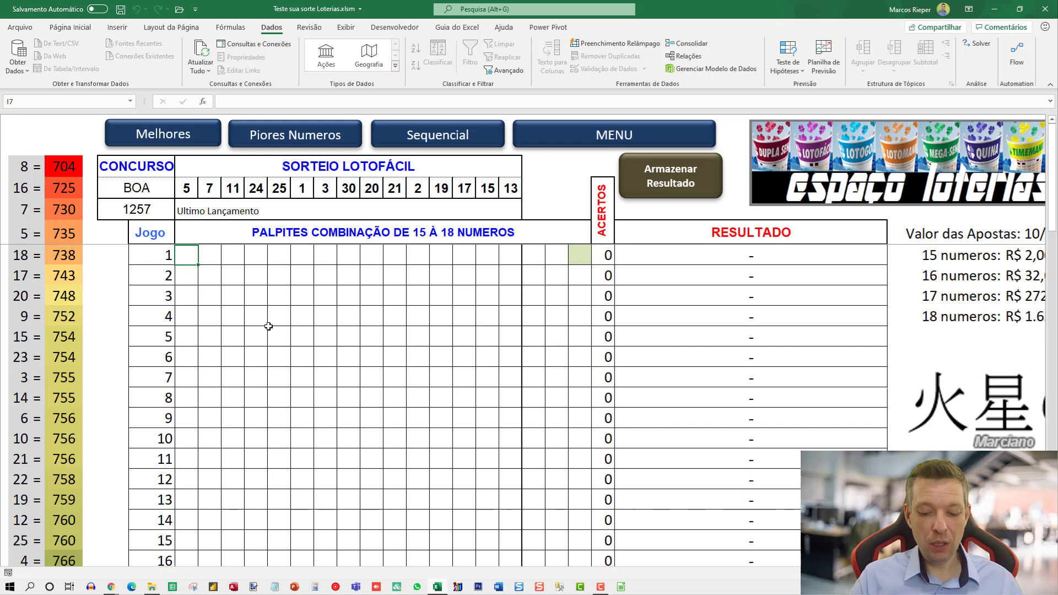
{"action": "type", "text": "=ALEATÓRIOENTRE("}
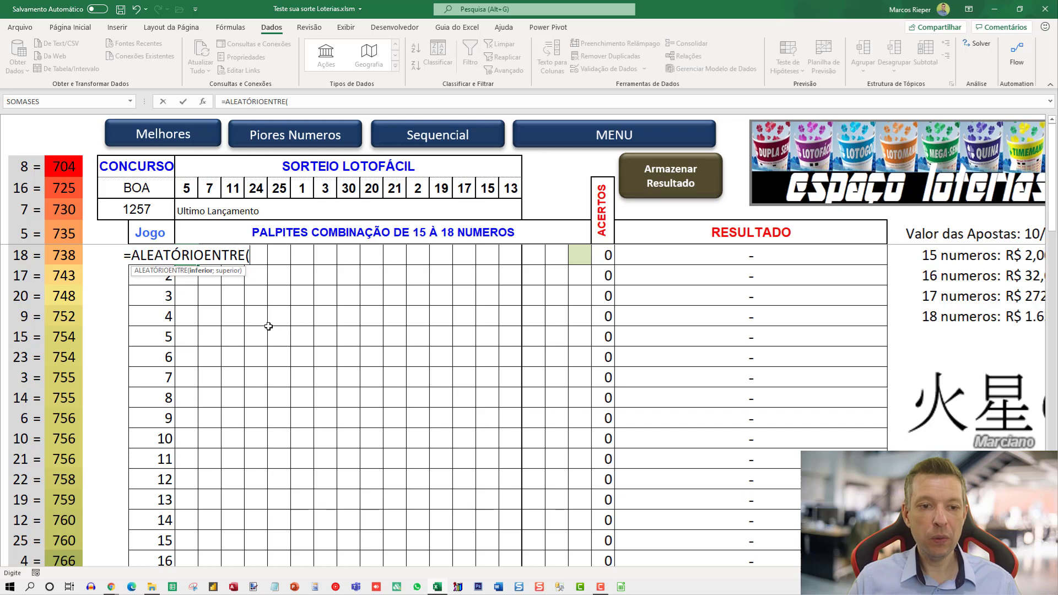
{"action": "type", "text": "1;25)"}
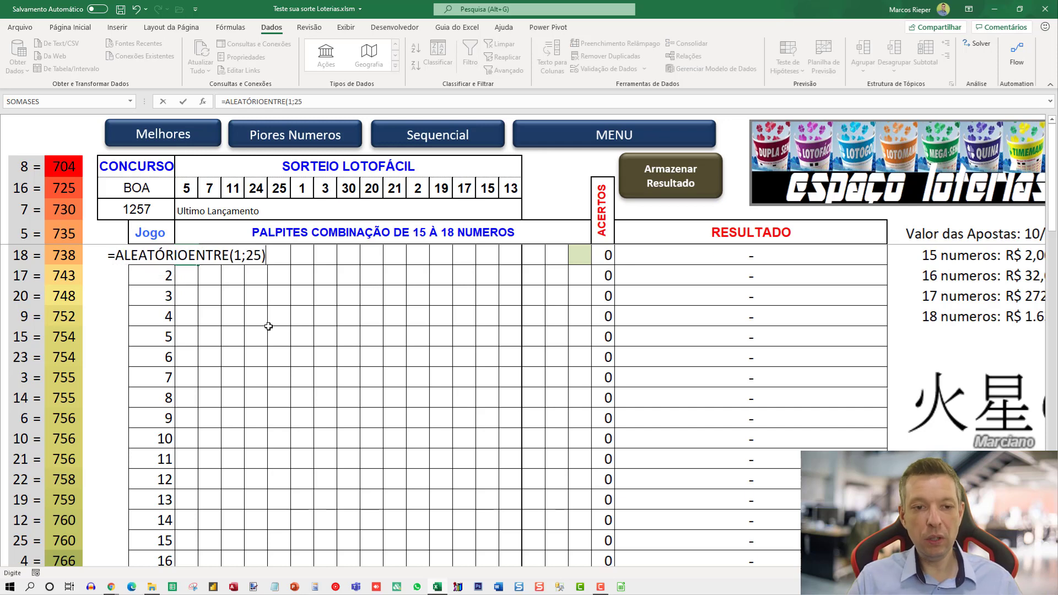
{"action": "key", "text": "ctrl+Return"}
Copy the random-number formula across the first 15 guesses of game 1, pasting formulas only.
{"action": "key", "text": "ctrl+c"}
{"action": "key", "text": "shift+Right"}
{"action": "key", "text": "shift+Right"}
{"action": "key", "text": "shift+Right"}
{"action": "key", "text": "shift+Right"}
{"action": "key", "text": "shift+Right"}
{"action": "key", "text": "shift+Right"}
{"action": "key", "text": "shift+Right"}
{"action": "key", "text": "shift+Right"}
{"action": "key", "text": "shift+Right"}
{"action": "key", "text": "shift+Right"}
{"action": "key", "text": "shift+Right"}
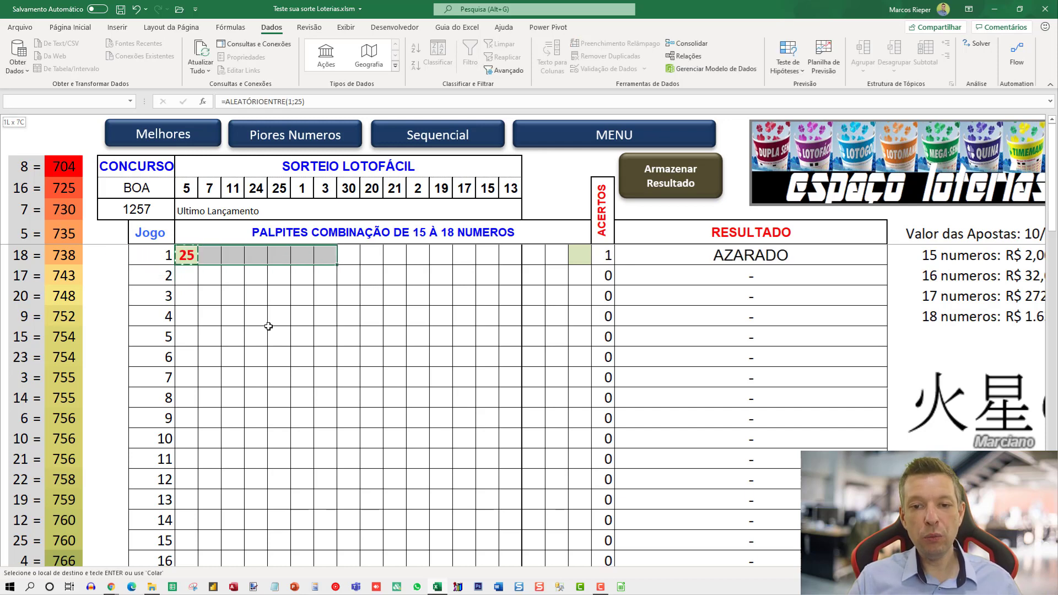
{"action": "key", "text": "shift+Right"}
{"action": "key", "text": "shift+Right"}
{"action": "key", "text": "shift+Right"}
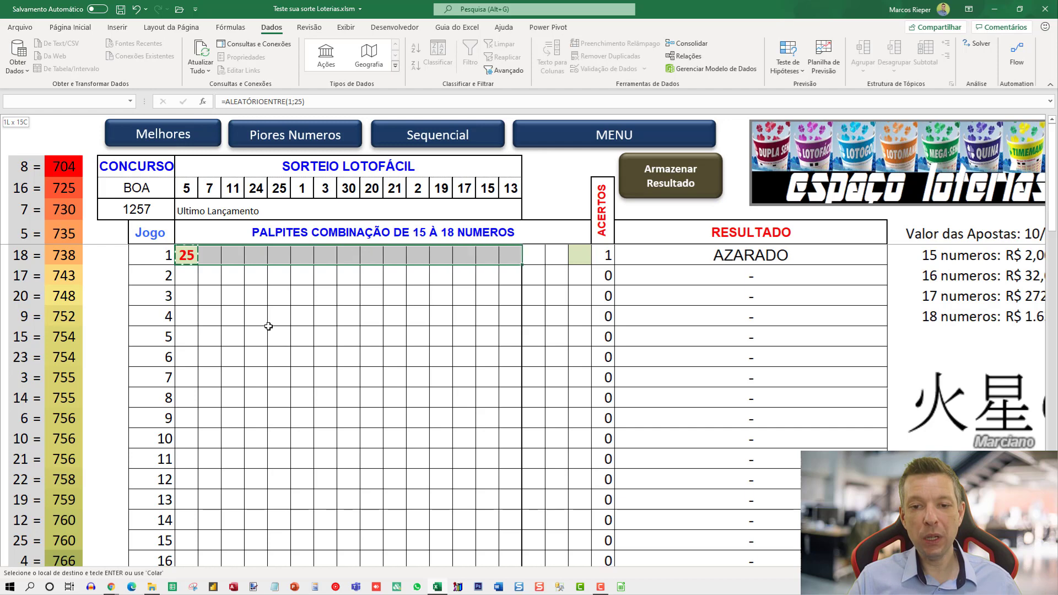
{"action": "key", "text": "shift+F10"}
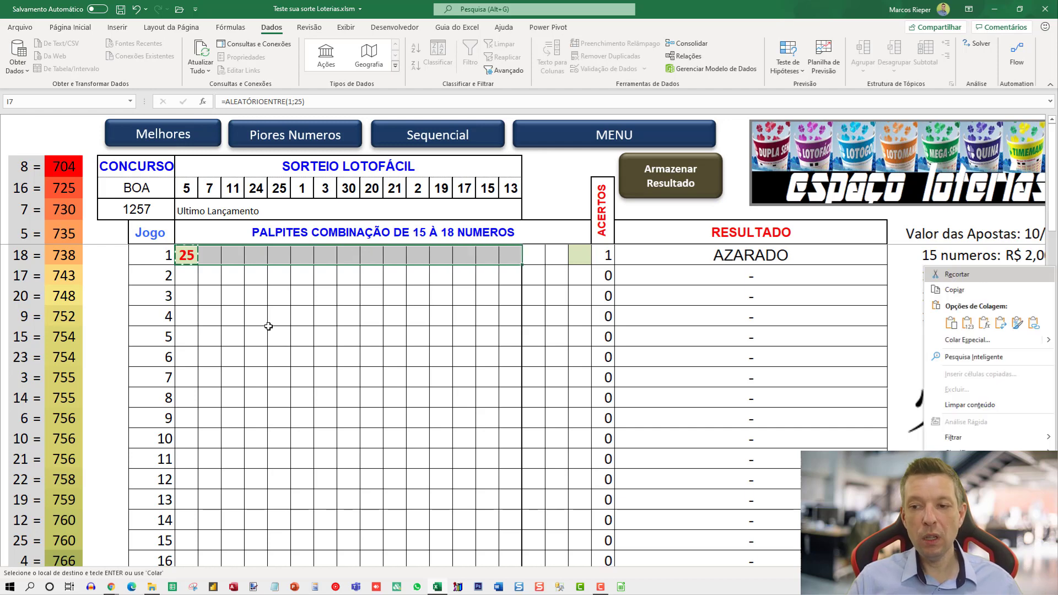
{"action": "left_click", "coordinate": [984, 323]}
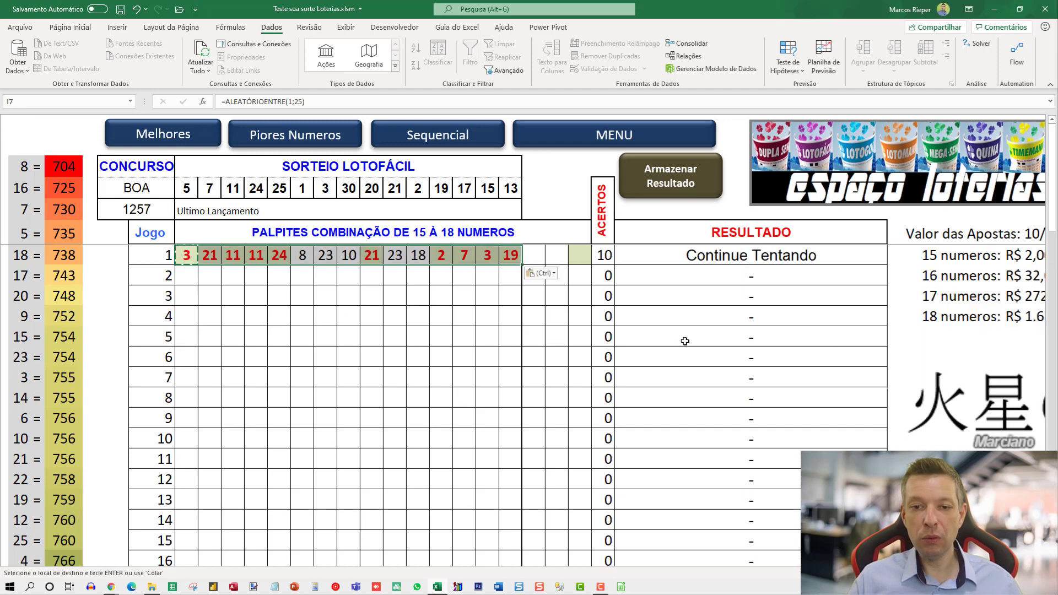
Extend the random-number formula to game 1's last three guesses, pasting formulas only.
{"action": "left_click", "coordinate": [512, 257]}
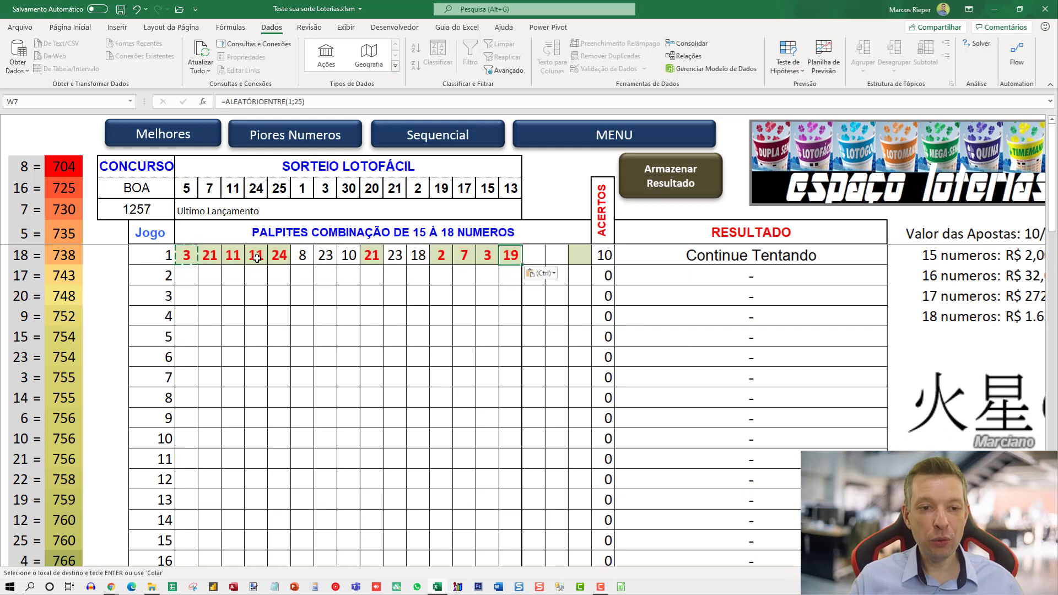
{"action": "left_click", "coordinate": [238, 255]}
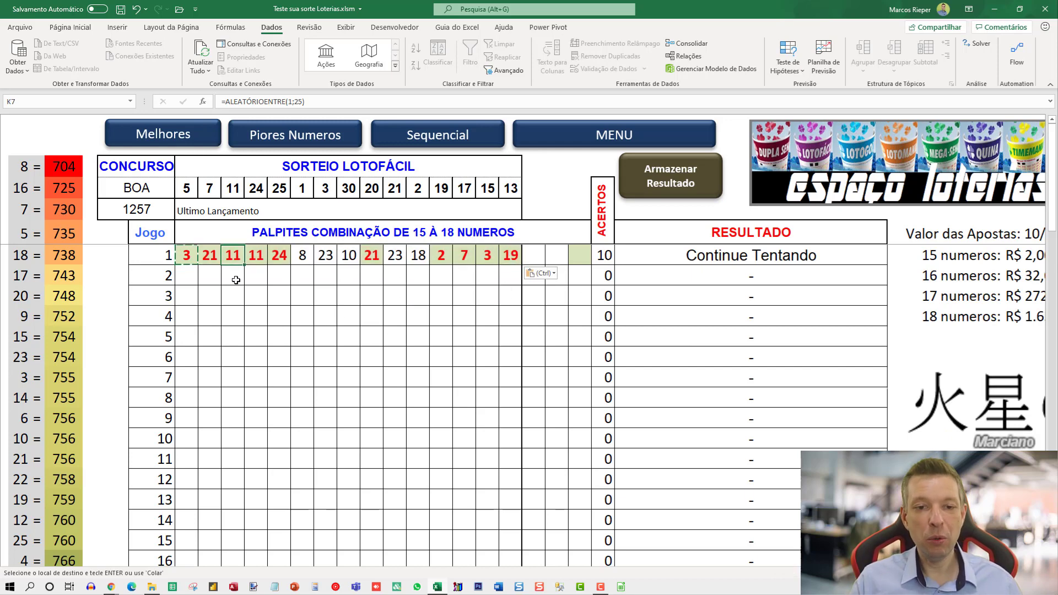
{"action": "left_click", "coordinate": [513, 255]}
{"action": "key", "text": "ctrl+c"}
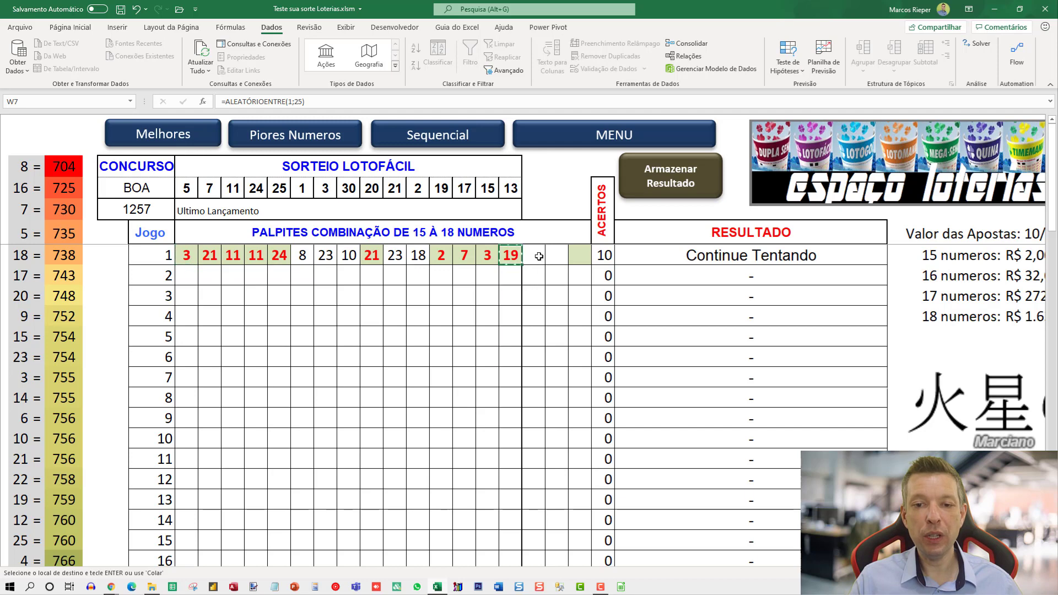
{"action": "left_click_drag", "start_coordinate": [534, 255], "coordinate": [580, 255]}
{"action": "key", "text": "shift+F10"}
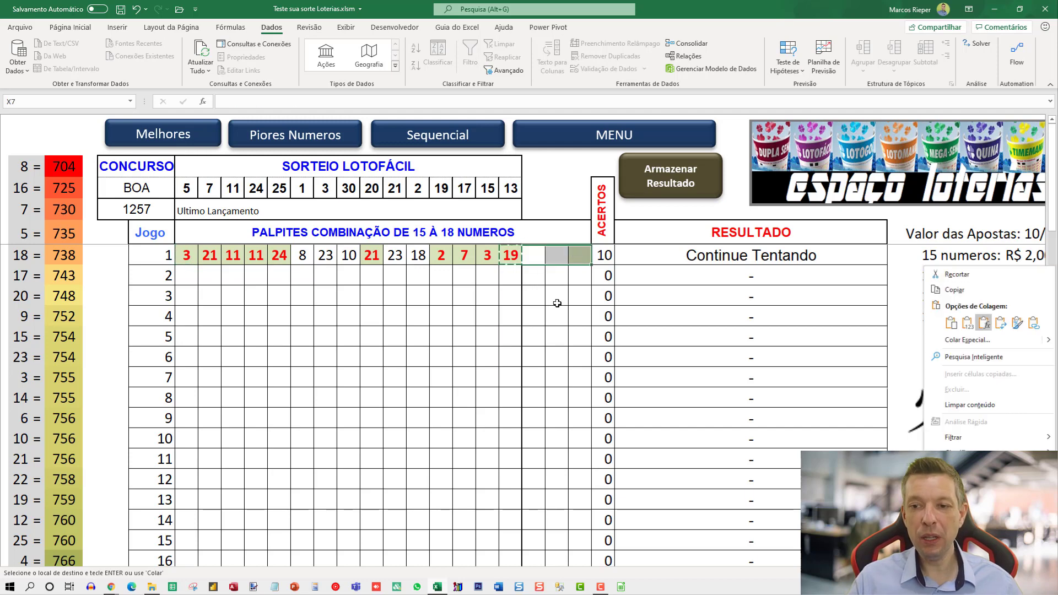
{"action": "left_click", "coordinate": [984, 323]}
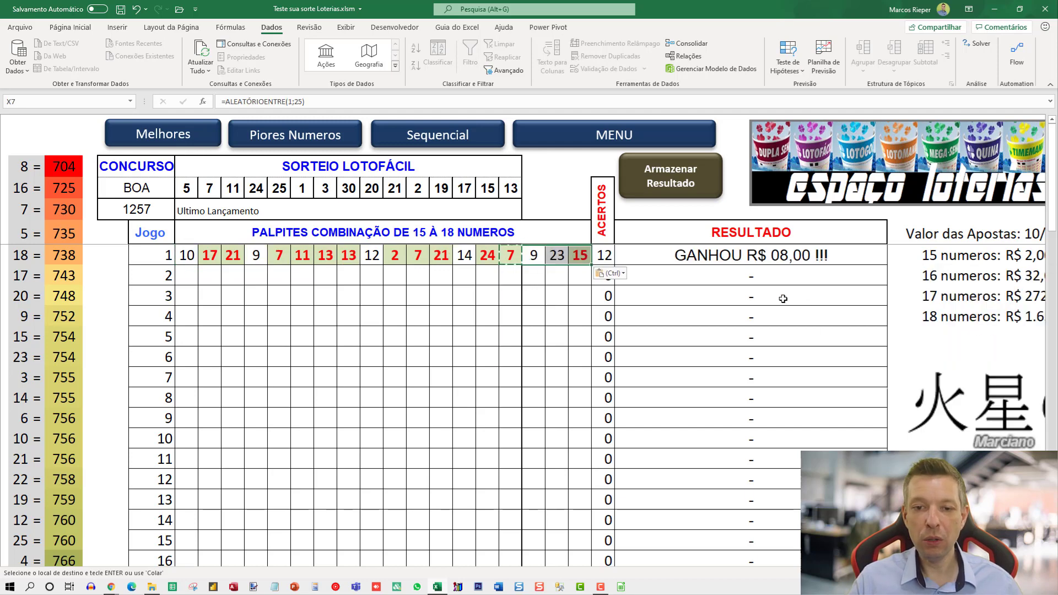
Copy game 1's 18 random guesses down through game 60, pasting formulas only.
{"action": "left_click", "coordinate": [279, 255]}
{"action": "left_click_drag", "start_coordinate": [187, 255], "coordinate": [573, 255]}
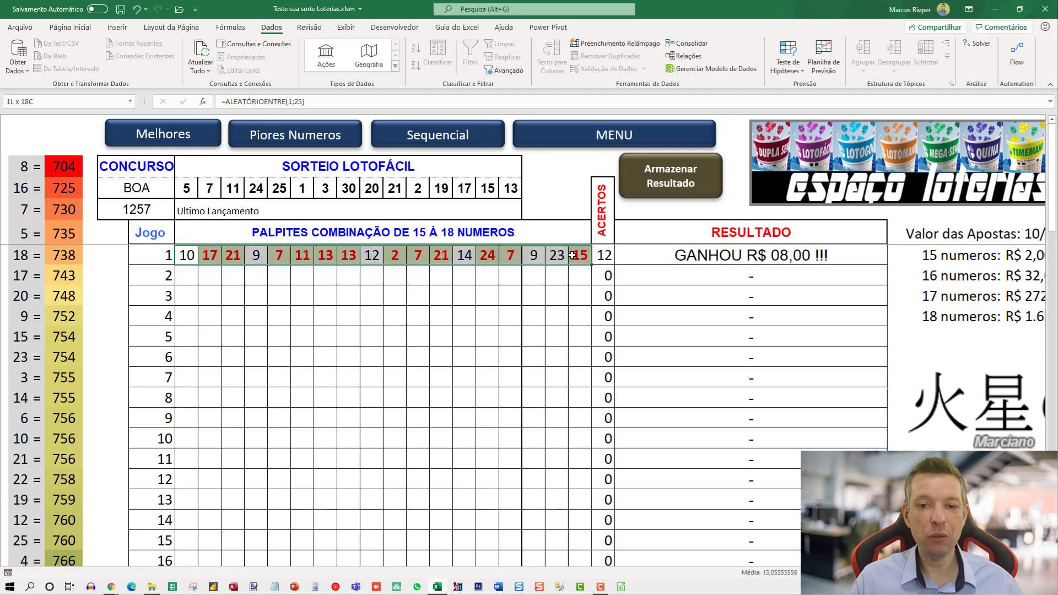
{"action": "key", "text": "ctrl+c"}
{"action": "scroll", "coordinate": [570, 446], "scroll_direction": "down", "scroll_amount": 19}
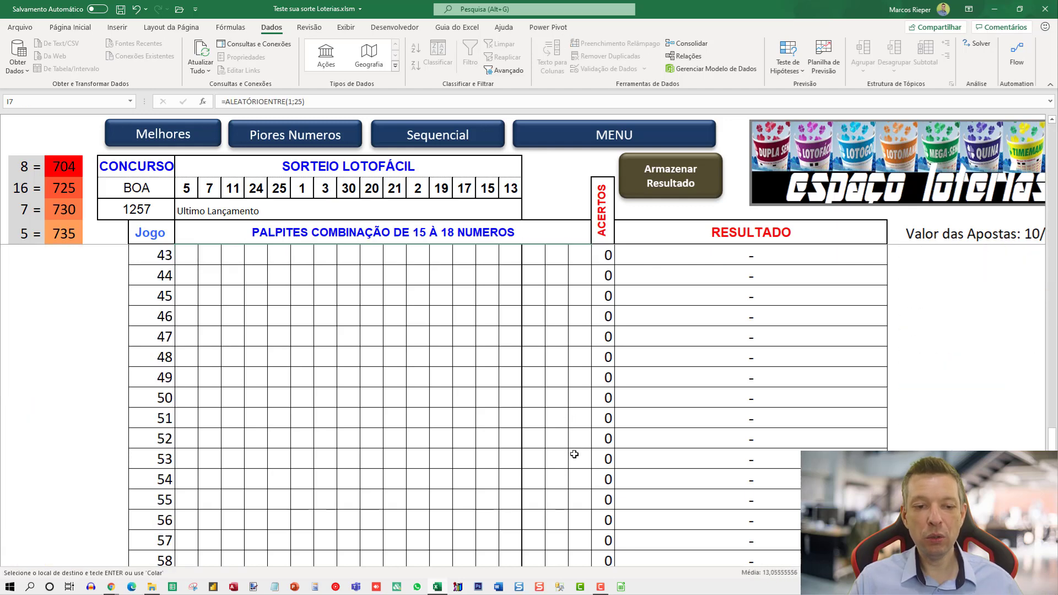
{"action": "left_click", "coordinate": [585, 320], "text": "shift"}
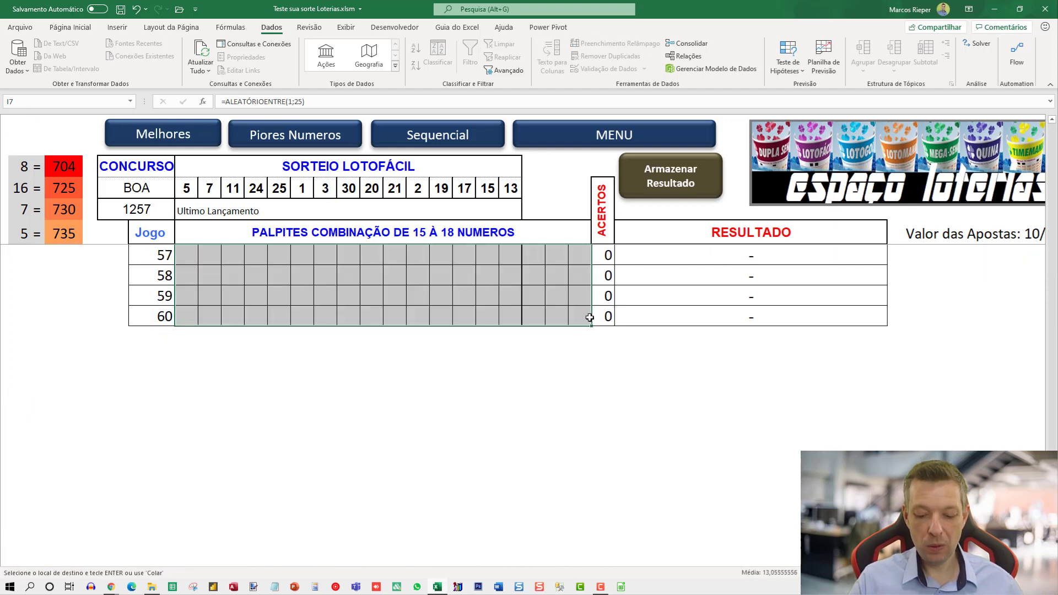
{"action": "right_click", "coordinate": [591, 321]}
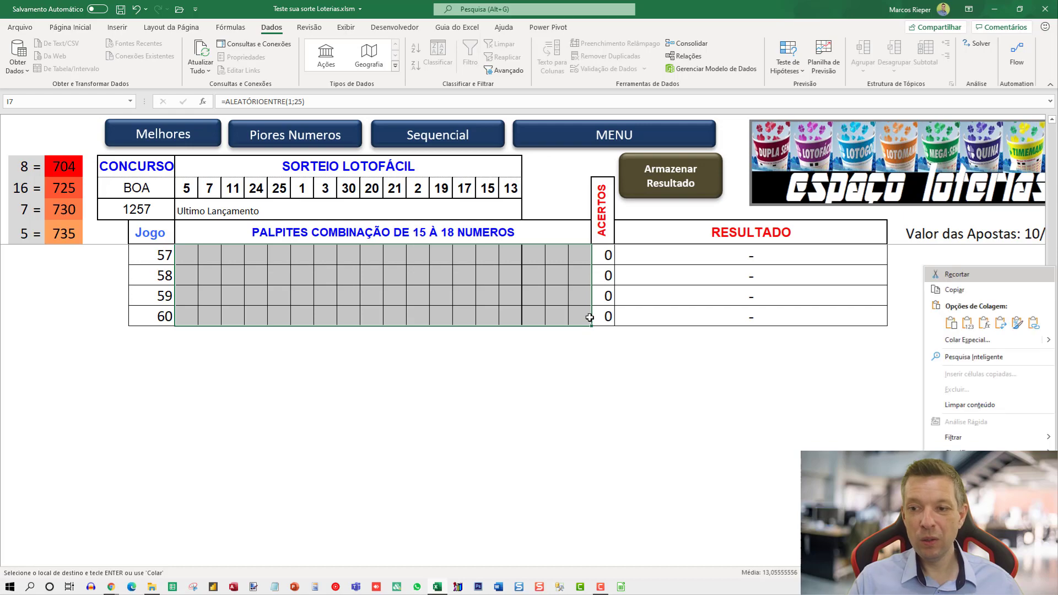
{"action": "left_click", "coordinate": [984, 323]}
{"action": "scroll", "coordinate": [469, 320], "scroll_direction": "up", "scroll_amount": 17}
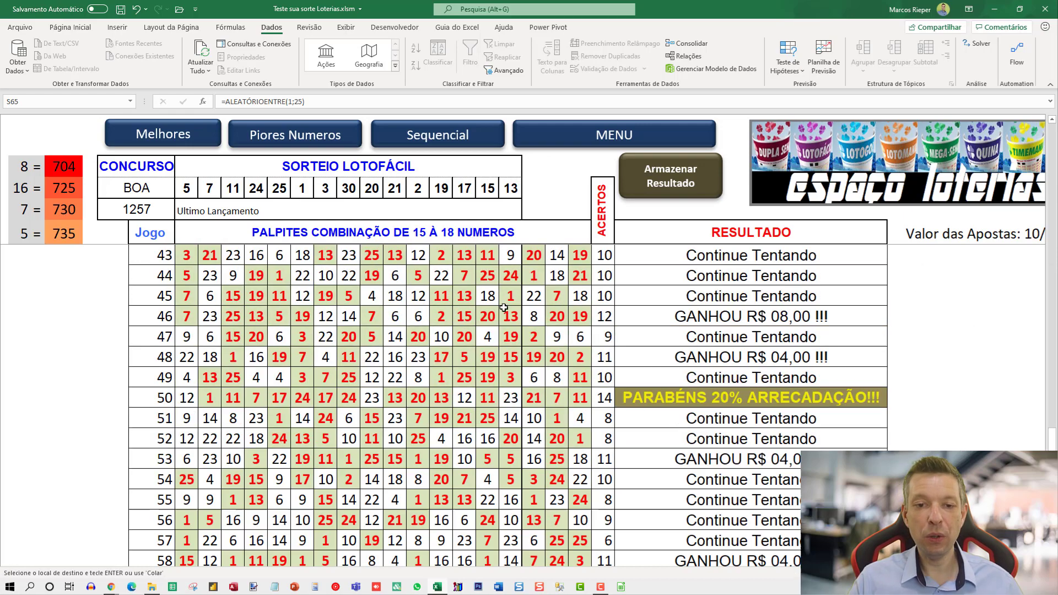
{"action": "key", "text": "Escape"}
Examine game 5's guesses for repeated numbers and compare the hits and results of the games down to game 37.
{"action": "left_click", "coordinate": [302, 296]}
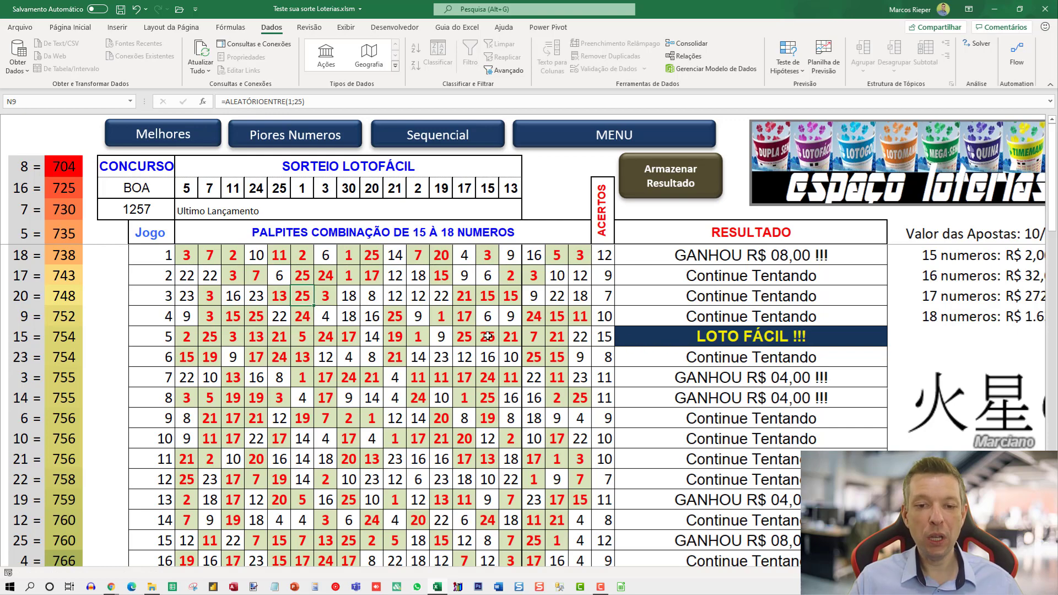
{"action": "left_click_drag", "start_coordinate": [488, 337], "coordinate": [463, 342]}
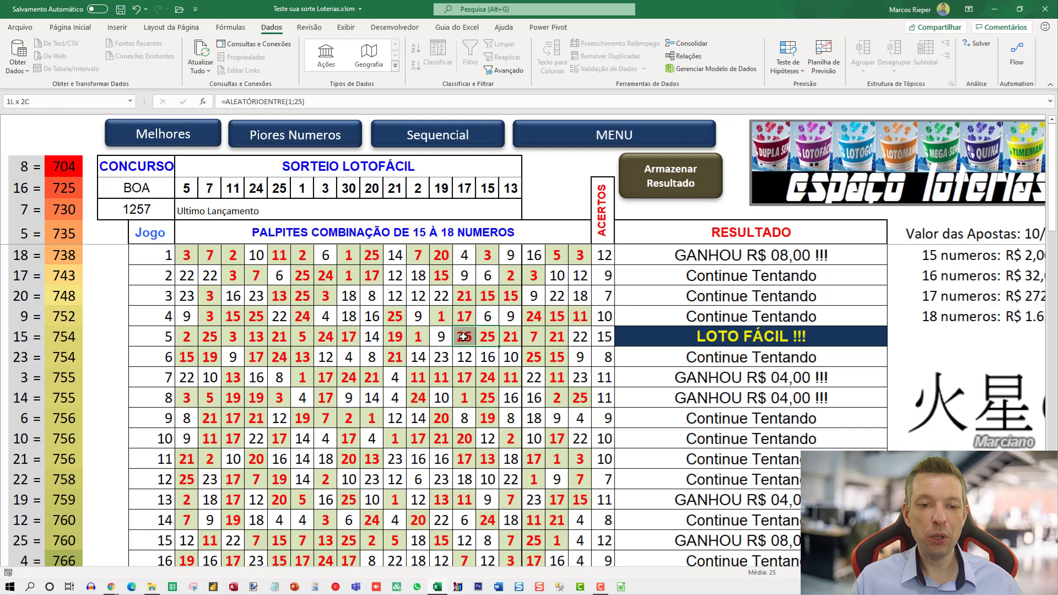
{"action": "left_click", "coordinate": [220, 338]}
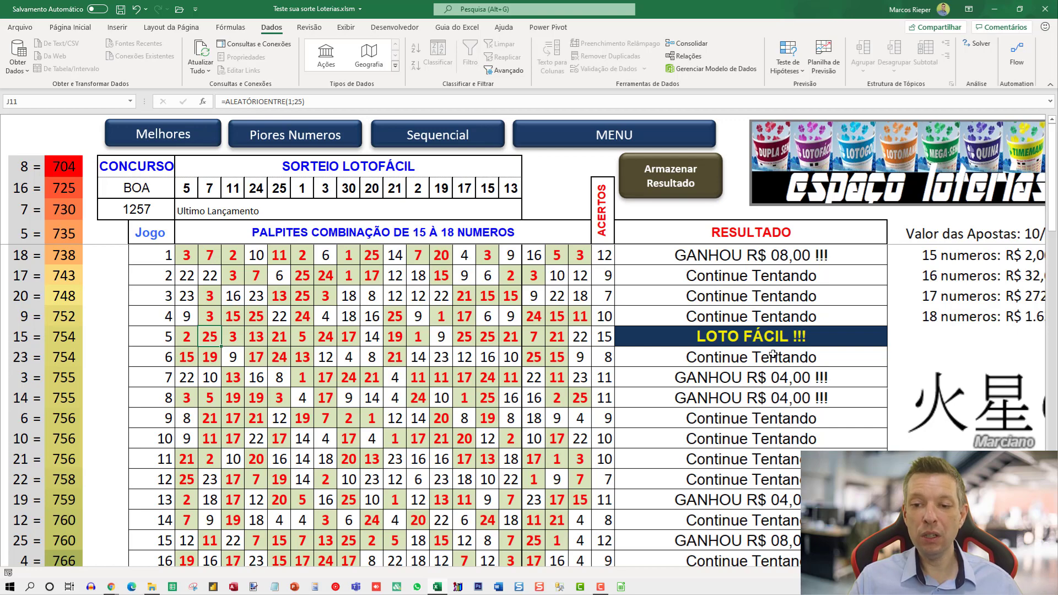
{"action": "scroll", "coordinate": [772, 354], "scroll_direction": "down", "scroll_amount": 5}
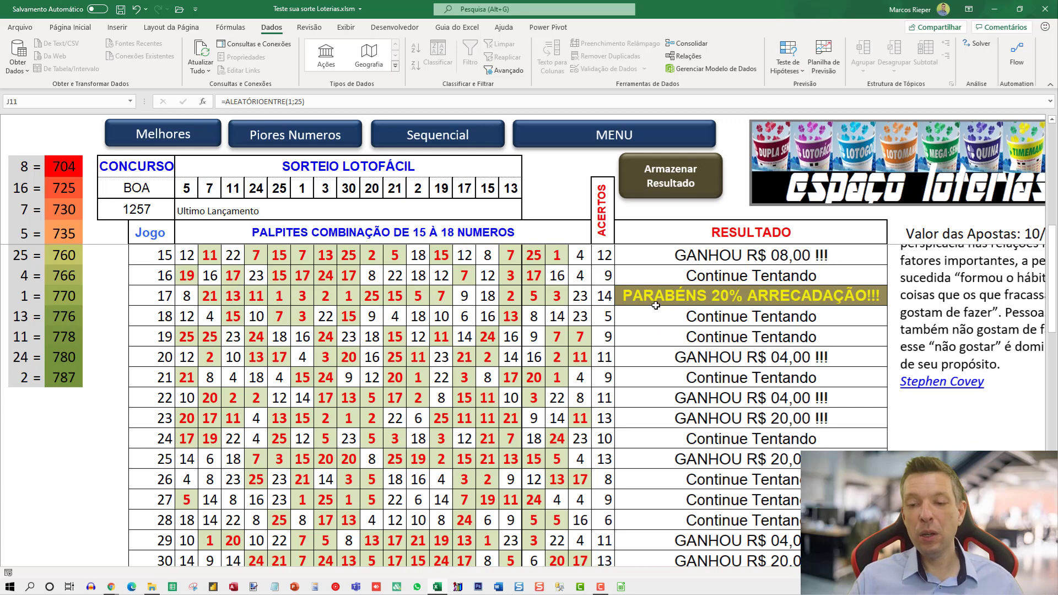
{"action": "scroll", "coordinate": [643, 414], "scroll_direction": "down", "scroll_amount": 2}
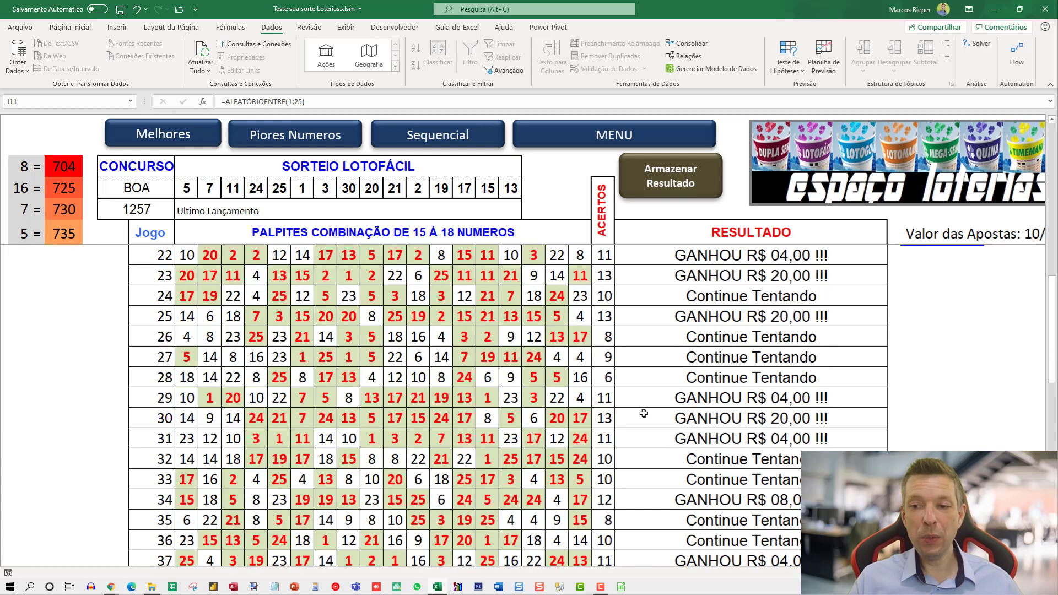
{"action": "scroll", "coordinate": [646, 412], "scroll_direction": "up", "scroll_amount": 2}
{"action": "scroll", "coordinate": [608, 390], "scroll_direction": "up", "scroll_amount": 5}
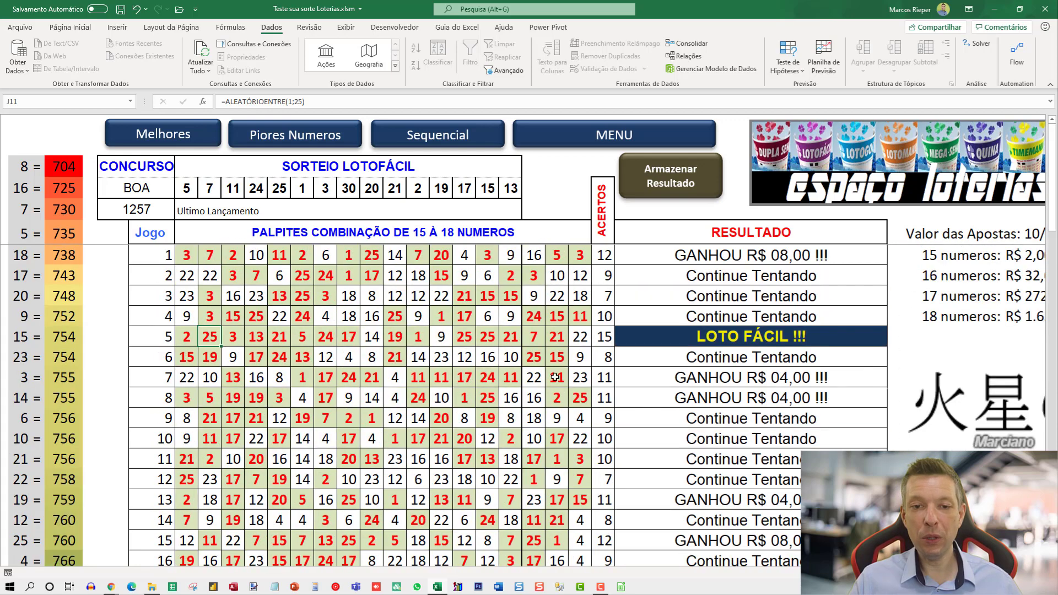
Check the hits and results down to game 60, inspect that game's sixteenth guess, and compare them with the first games.
{"action": "scroll", "coordinate": [555, 377], "scroll_direction": "down", "scroll_amount": 12}
{"action": "scroll", "coordinate": [722, 325], "scroll_direction": "down", "scroll_amount": 5}
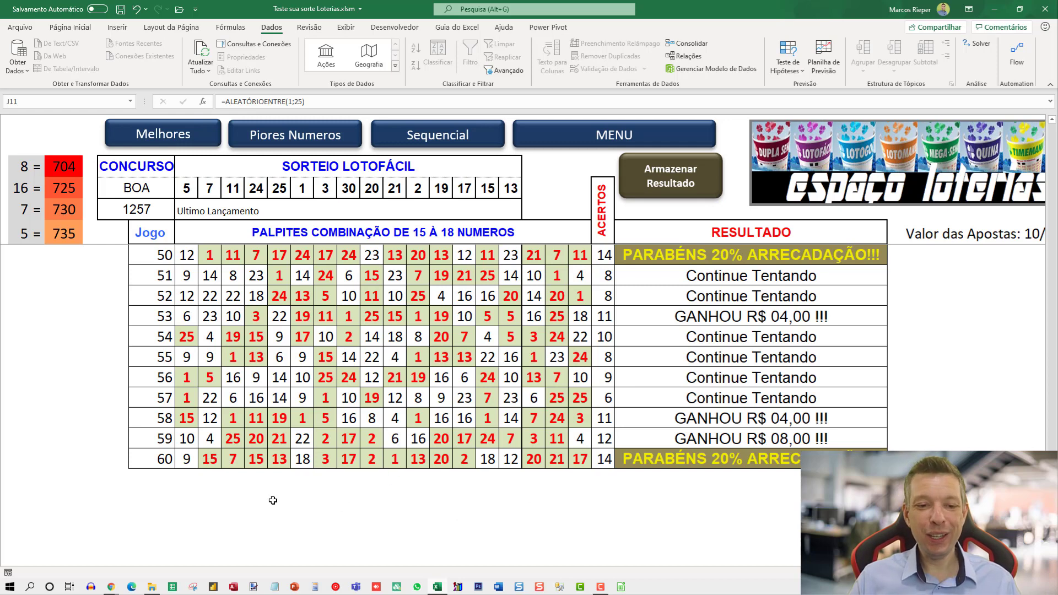
{"action": "left_click", "coordinate": [532, 457]}
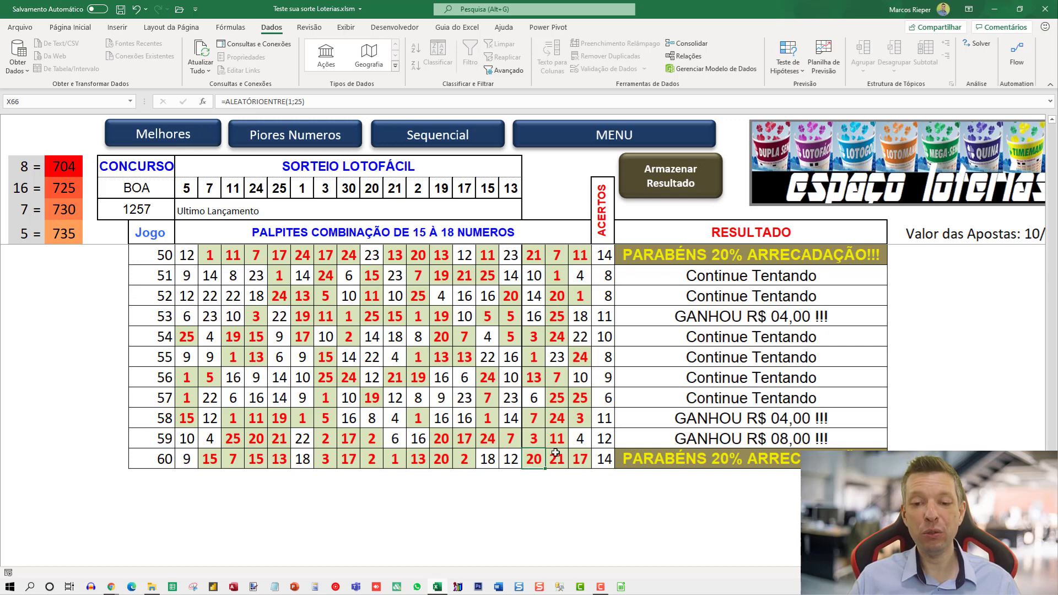
{"action": "scroll", "coordinate": [874, 442], "scroll_direction": "up", "scroll_amount": 16}
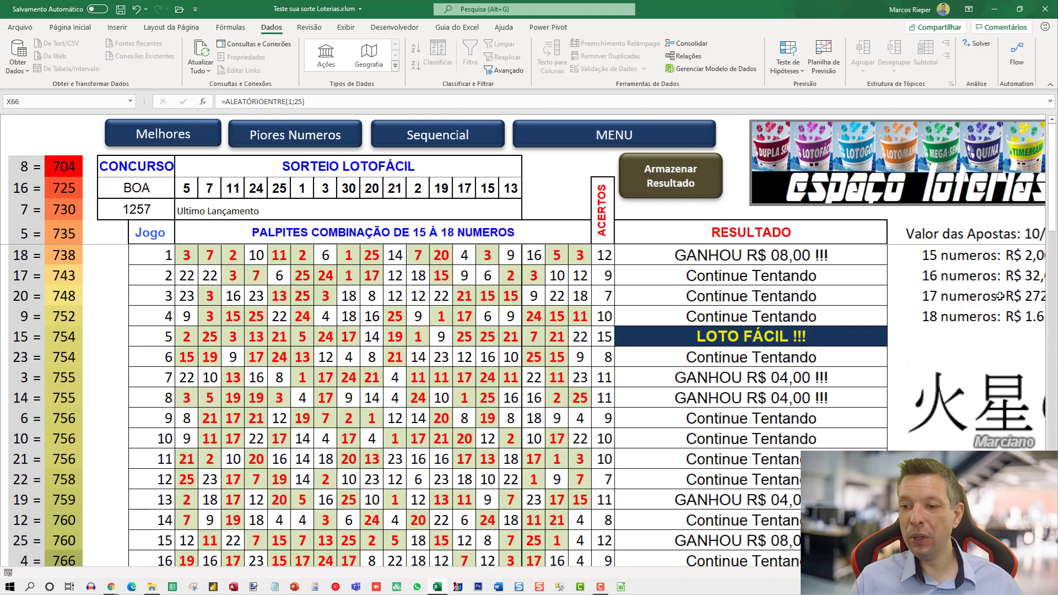
{"action": "scroll", "coordinate": [1010, 353], "scroll_direction": "down", "scroll_amount": 15}
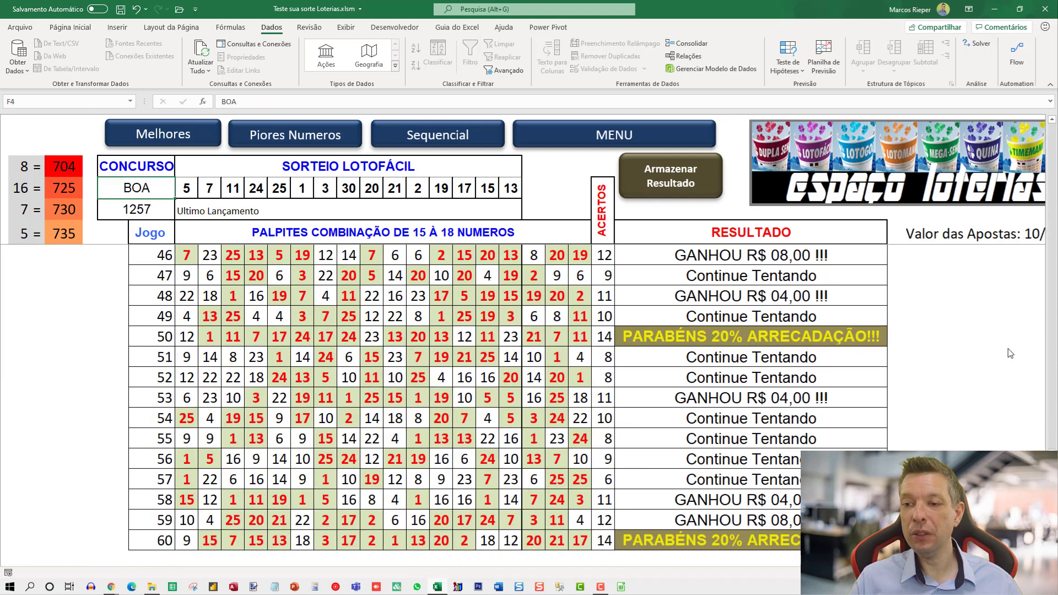
{"action": "scroll", "coordinate": [1010, 353], "scroll_direction": "up", "scroll_amount": 15}
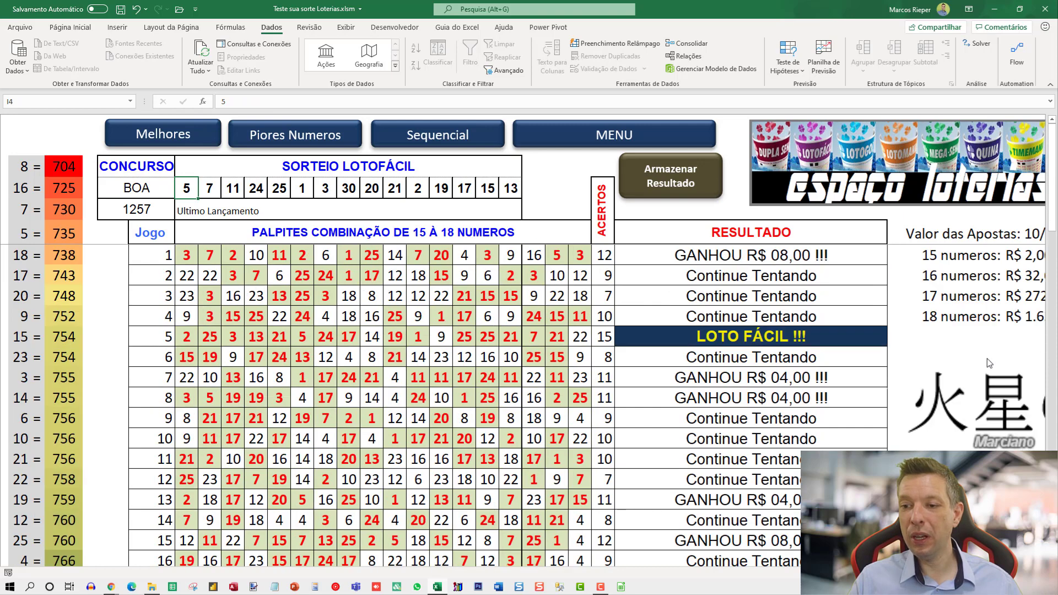
Review all 60 games once more and rank the Loto Fácil frequency list by best numbers.
{"action": "scroll", "coordinate": [960, 279], "scroll_direction": "down", "scroll_amount": 1}
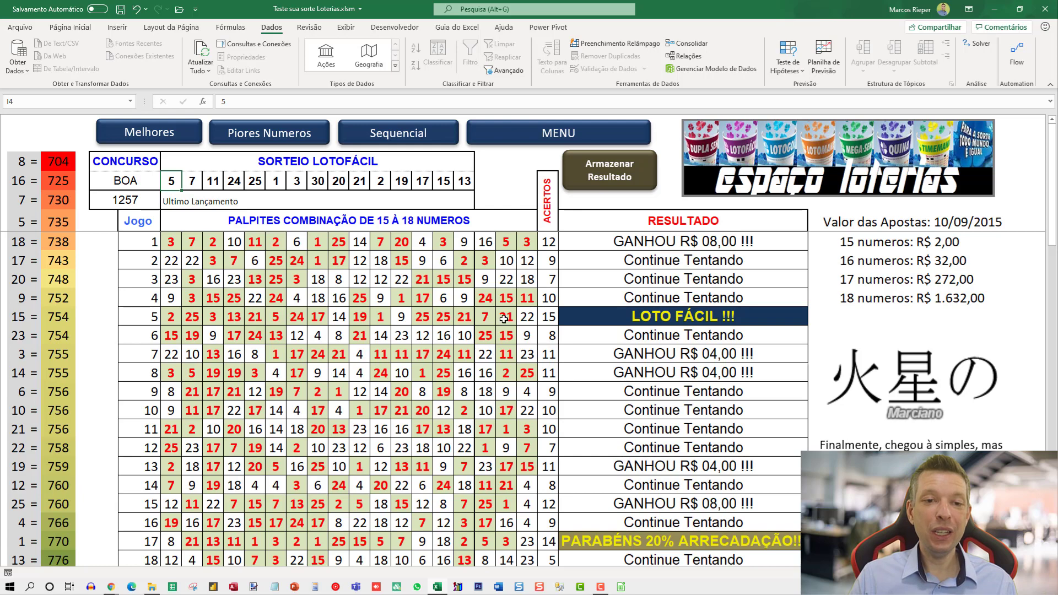
{"action": "scroll", "coordinate": [467, 298], "scroll_direction": "down", "scroll_amount": 5}
{"action": "scroll", "coordinate": [466, 297], "scroll_direction": "down", "scroll_amount": 14}
{"action": "scroll", "coordinate": [499, 259], "scroll_direction": "up", "scroll_amount": 19}
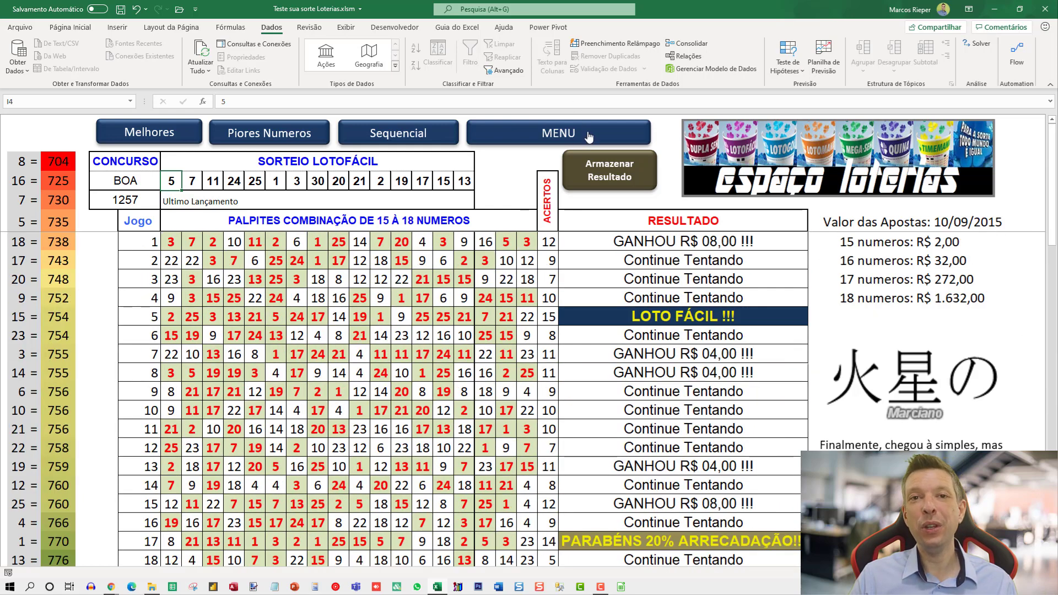
{"action": "left_click", "coordinate": [227, 139]}
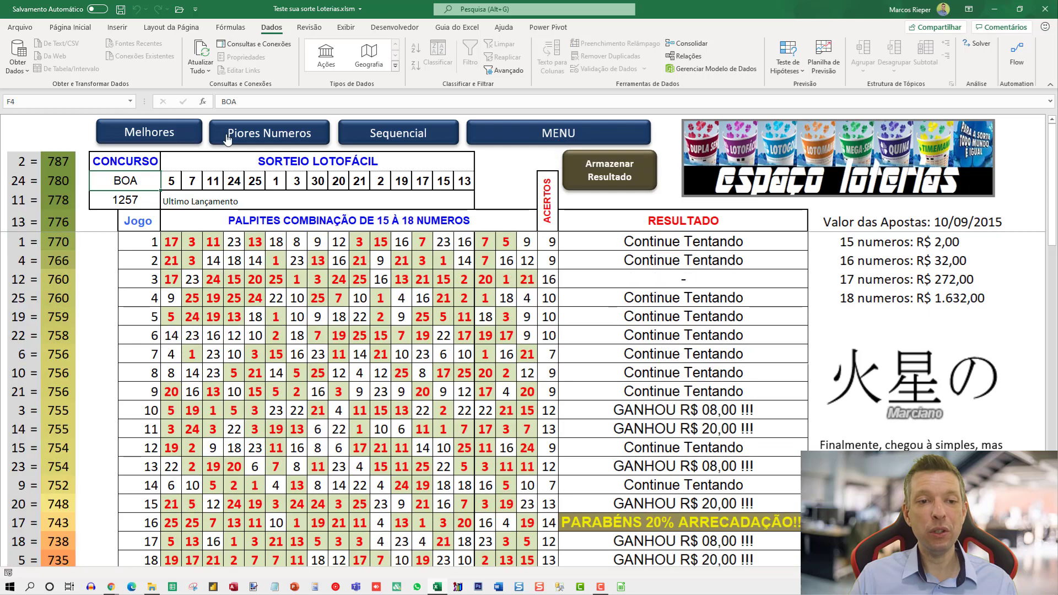
Rank the Loto Fácil frequency list by worst numbers, and restore its sequential order before returning to the main menu.
{"action": "left_click", "coordinate": [252, 141]}
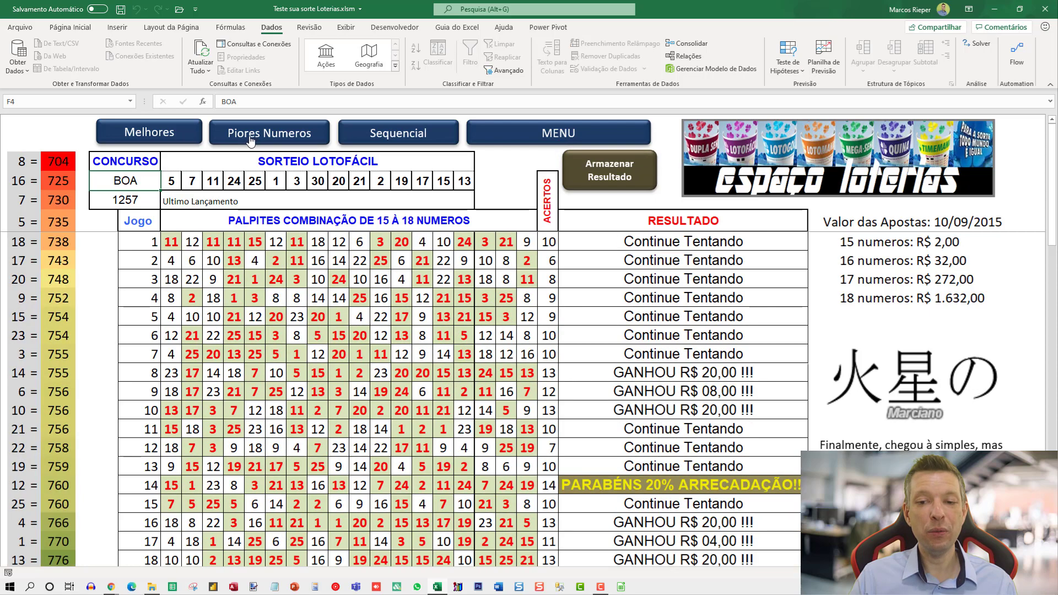
{"action": "left_click", "coordinate": [382, 132]}
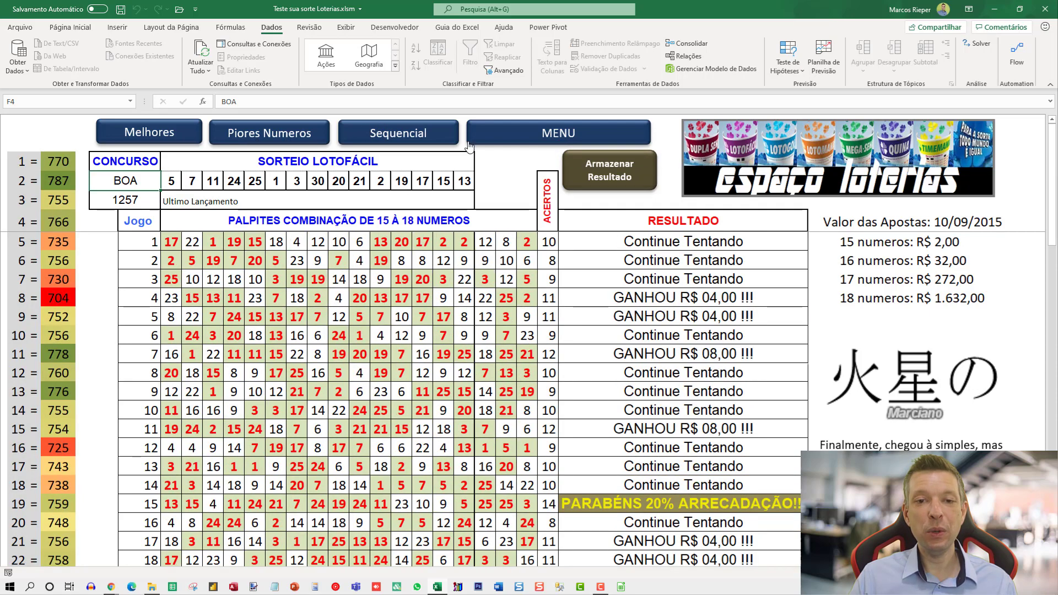
{"action": "left_click", "coordinate": [540, 131]}
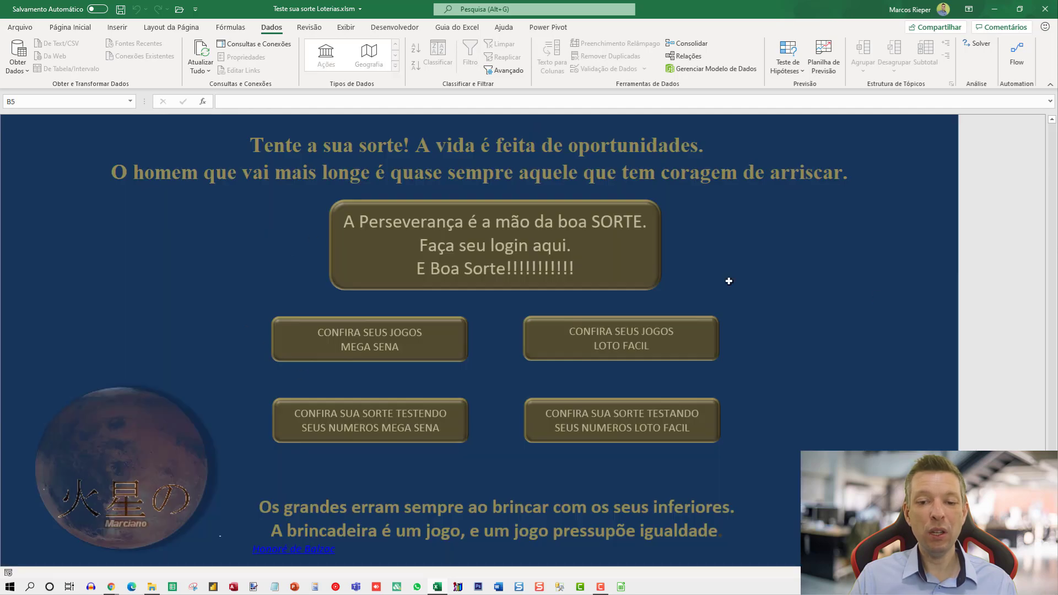
Look over the Mega Sena and Loto Fácil number-testing sheets, including the blank row for the 15 Loto Fácil numbers.
{"action": "left_click", "coordinate": [343, 428]}
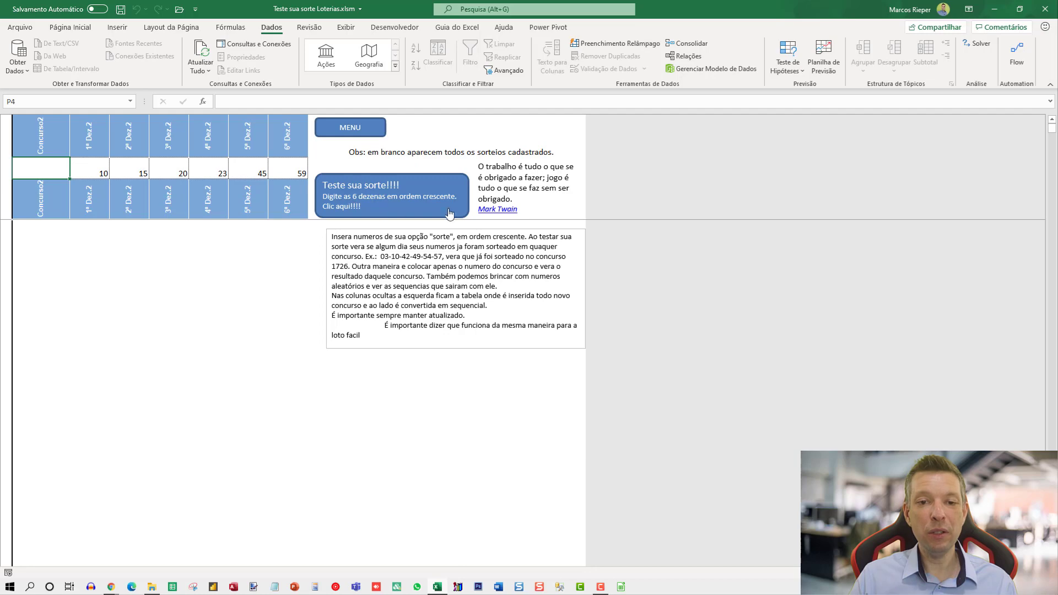
{"action": "left_click", "coordinate": [361, 127]}
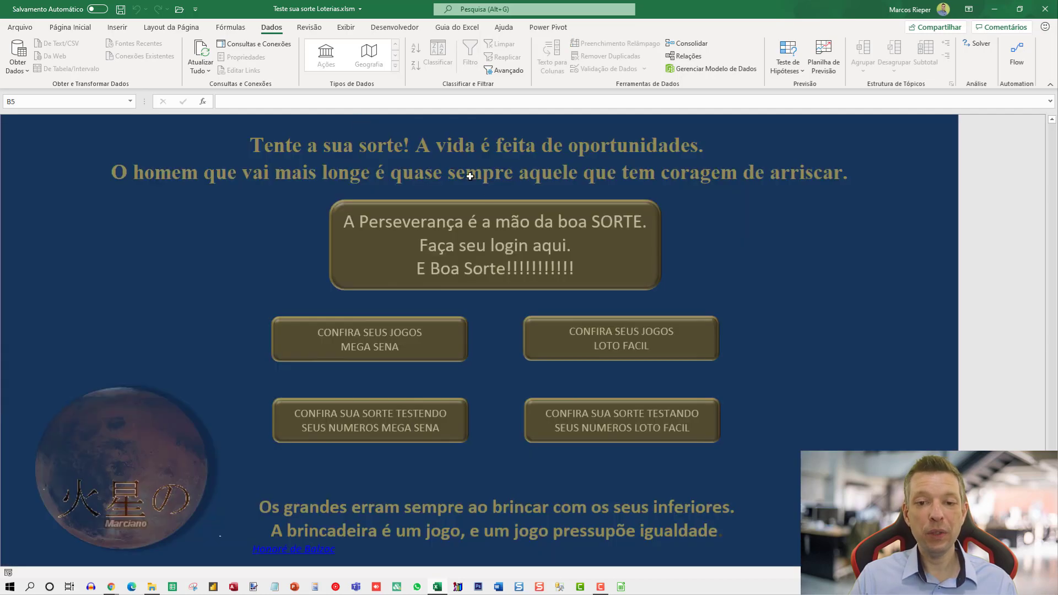
{"action": "left_click", "coordinate": [612, 414]}
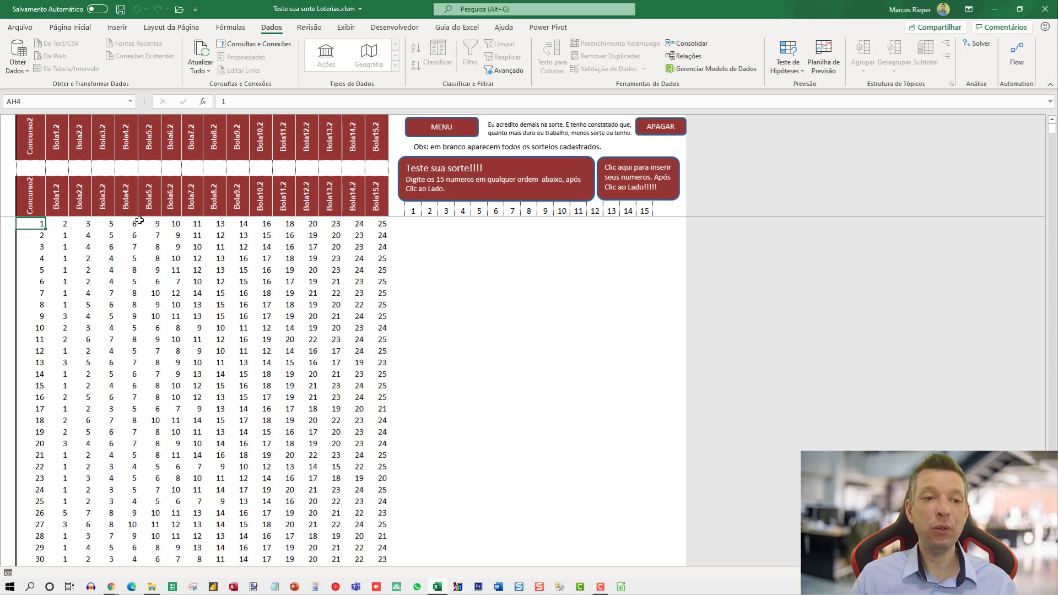
{"action": "left_click_drag", "start_coordinate": [56, 167], "coordinate": [380, 168]}
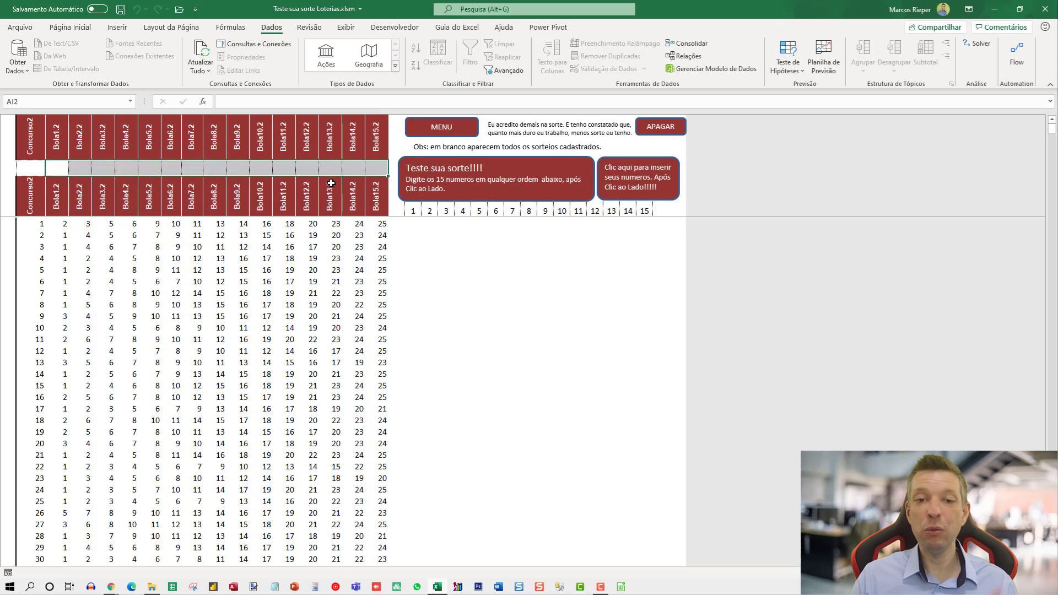
{"action": "left_click", "coordinate": [450, 135]}
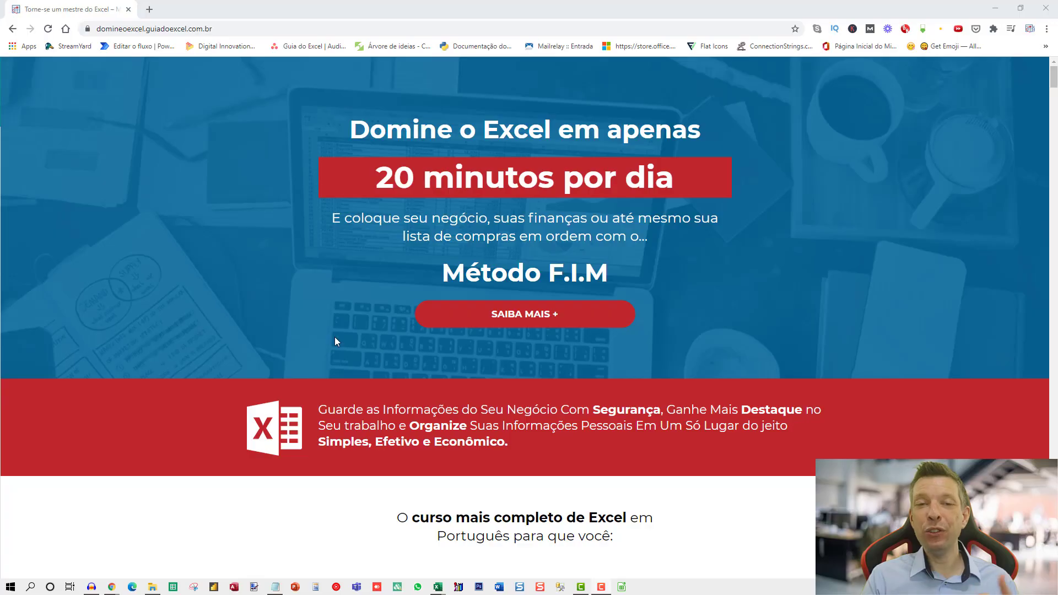
Review the Excel course page at domineoexcel.guiadoexcel.com.br, covering its modules, certificate, bonuses, instructor background, price and frequently asked questions.
{"action": "scroll", "coordinate": [334, 337], "scroll_direction": "down", "scroll_amount": 12}
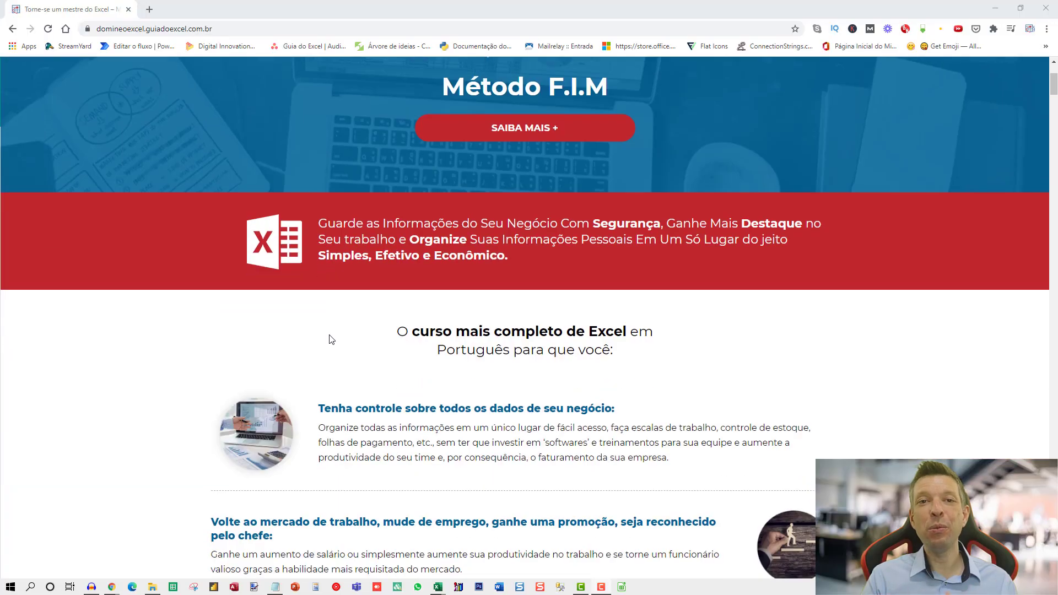
{"action": "scroll", "coordinate": [322, 337], "scroll_direction": "down", "scroll_amount": 20}
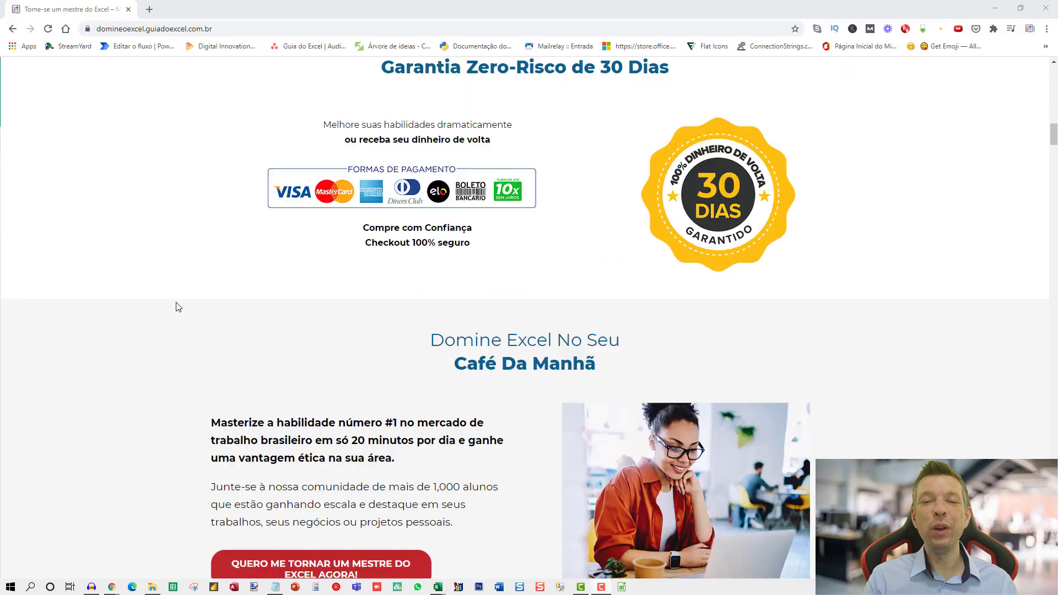
{"action": "scroll", "coordinate": [172, 310], "scroll_direction": "down", "scroll_amount": 15}
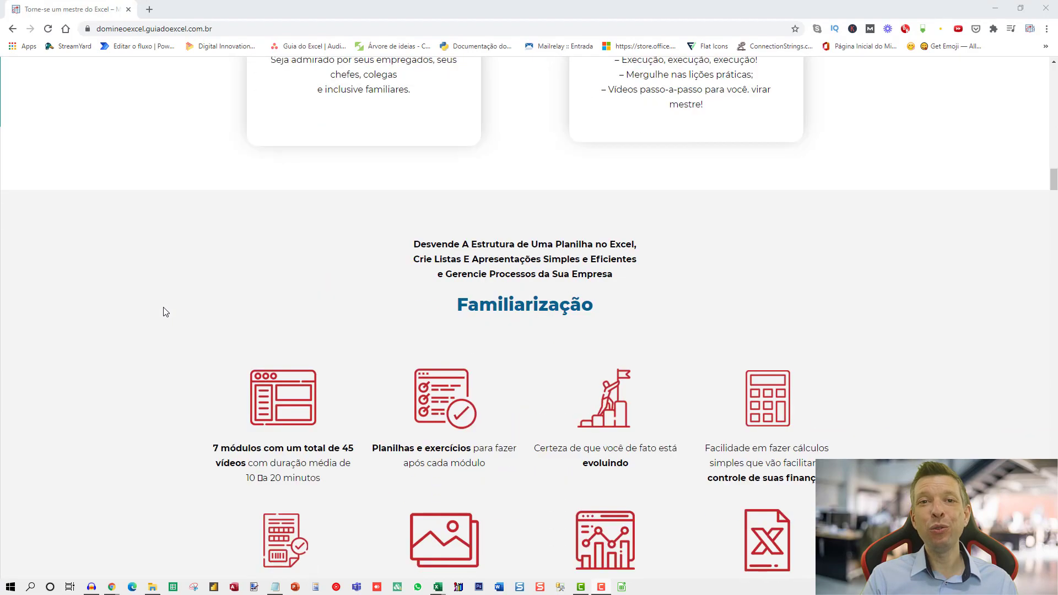
{"action": "scroll", "coordinate": [163, 319], "scroll_direction": "down", "scroll_amount": 20}
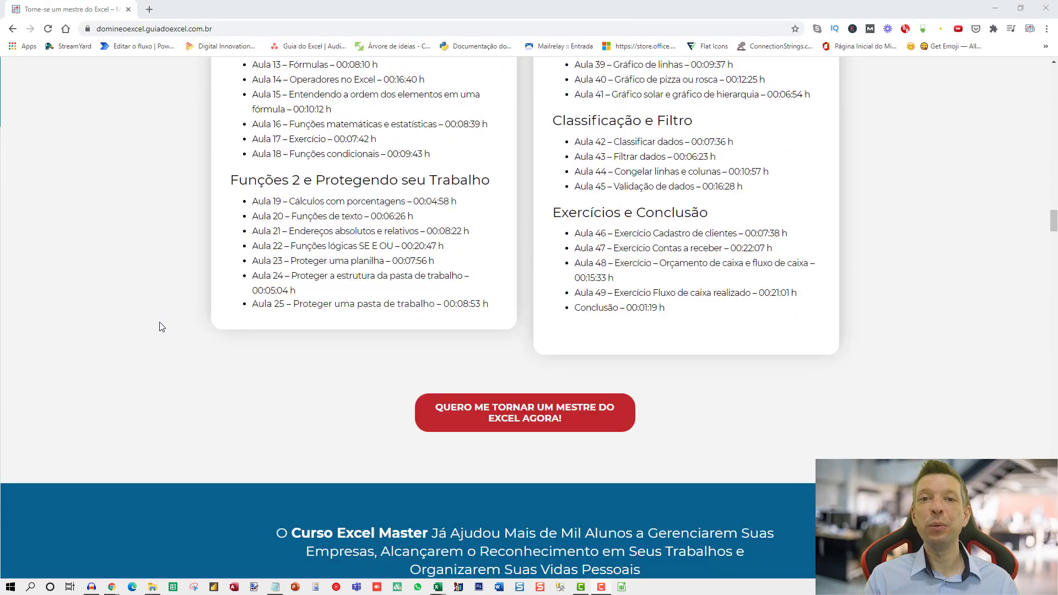
{"action": "scroll", "coordinate": [159, 324], "scroll_direction": "down", "scroll_amount": 15}
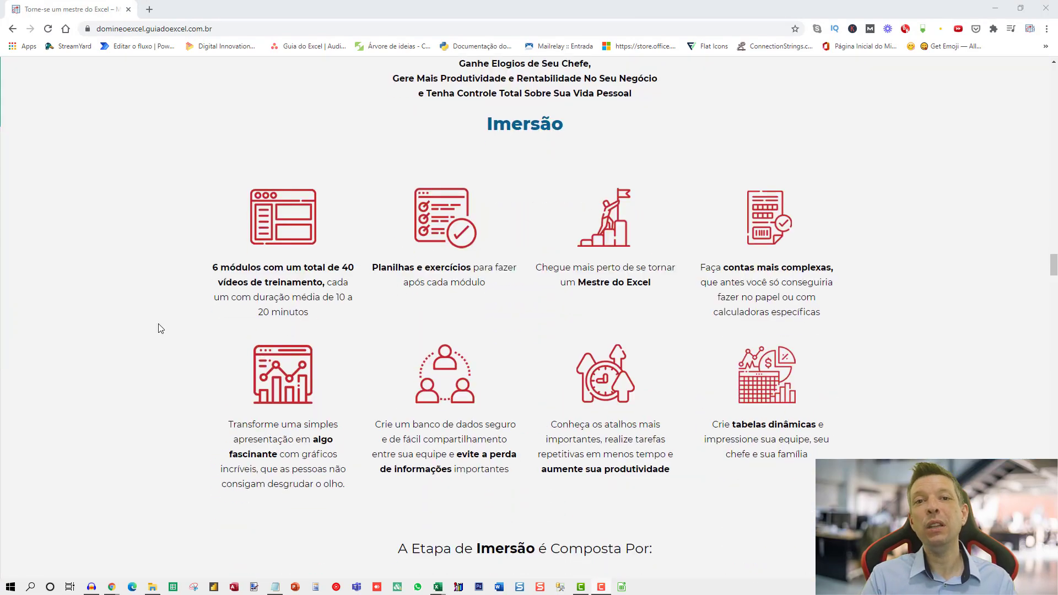
{"action": "scroll", "coordinate": [157, 337], "scroll_direction": "down", "scroll_amount": 15}
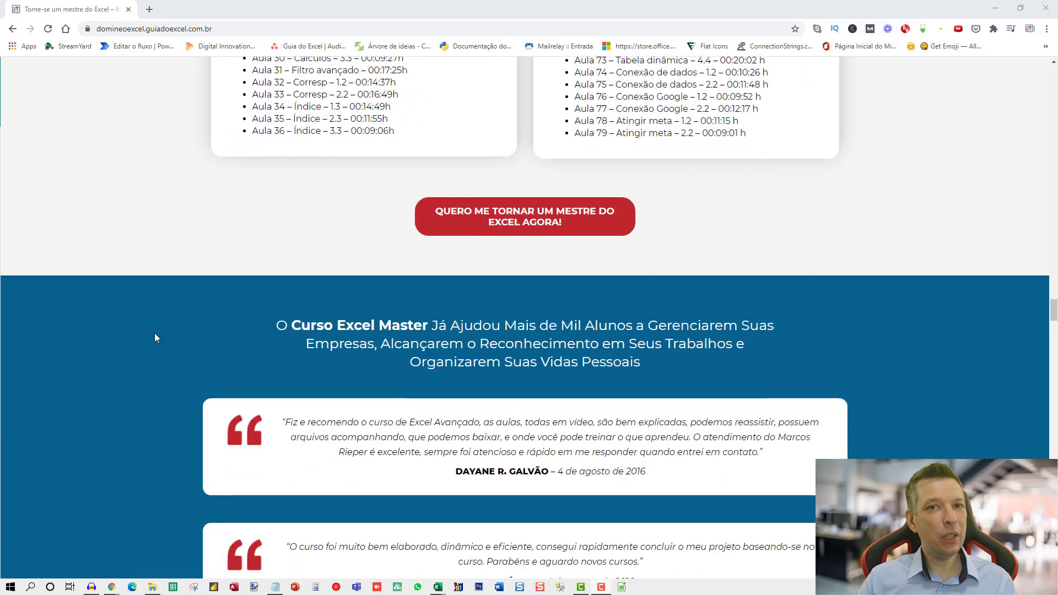
{"action": "scroll", "coordinate": [154, 337], "scroll_direction": "down", "scroll_amount": 15}
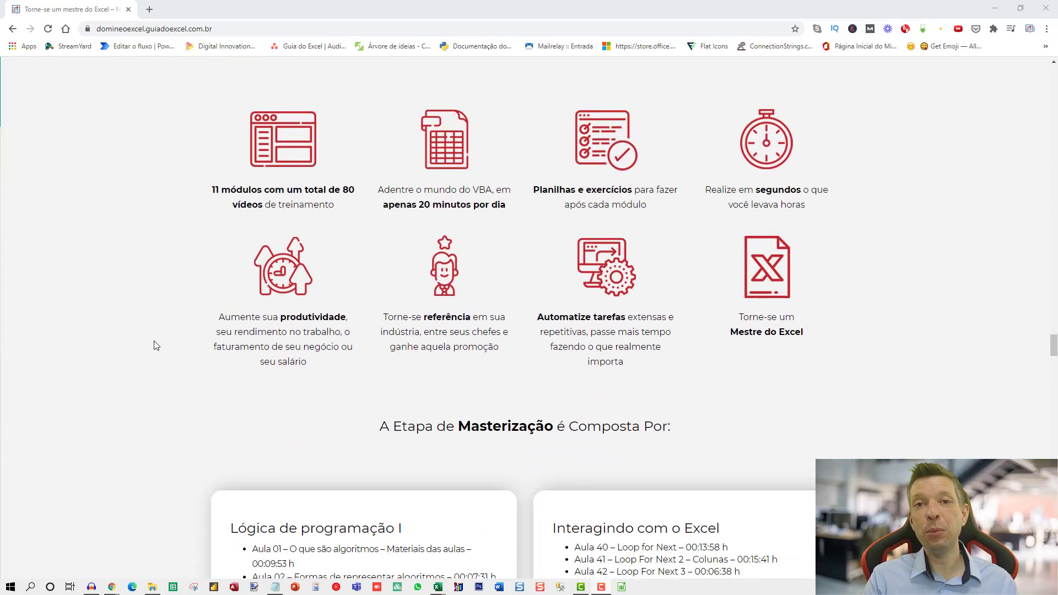
{"action": "scroll", "coordinate": [156, 345], "scroll_direction": "down", "scroll_amount": 15}
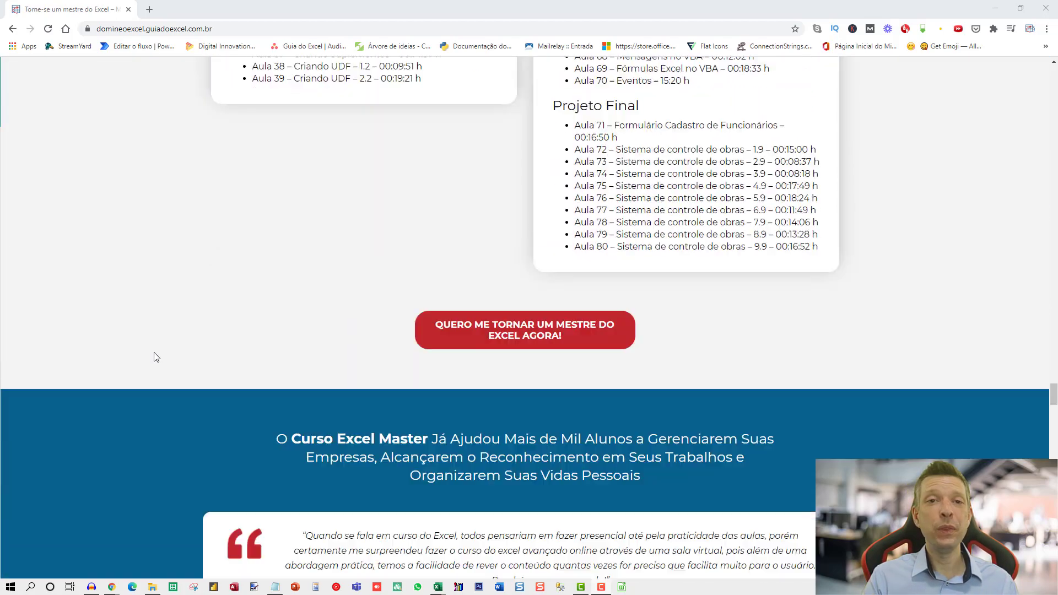
{"action": "scroll", "coordinate": [153, 358], "scroll_direction": "down", "scroll_amount": 15}
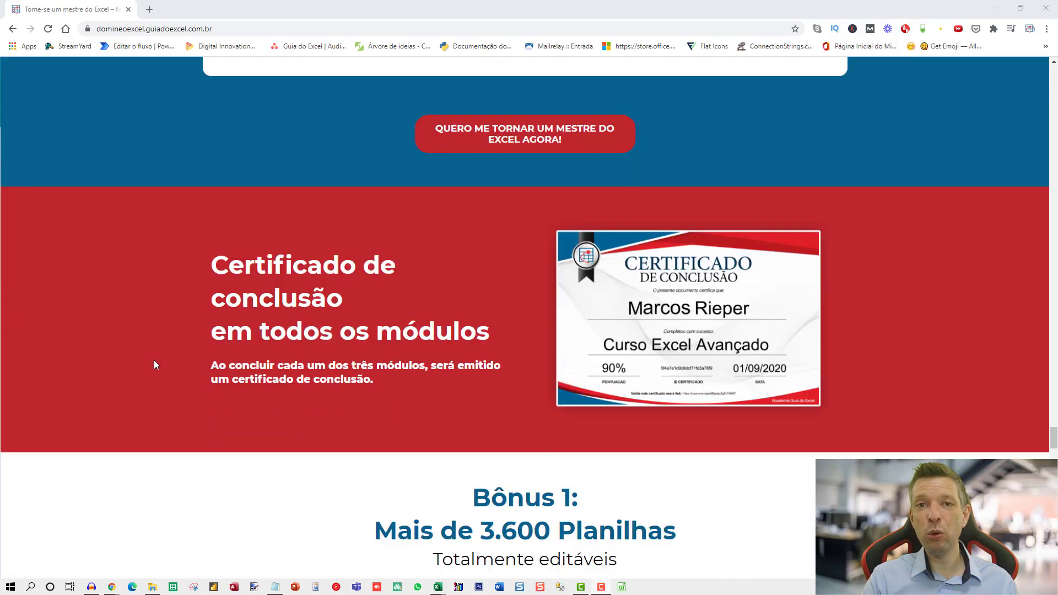
{"action": "scroll", "coordinate": [156, 366], "scroll_direction": "down", "scroll_amount": 15}
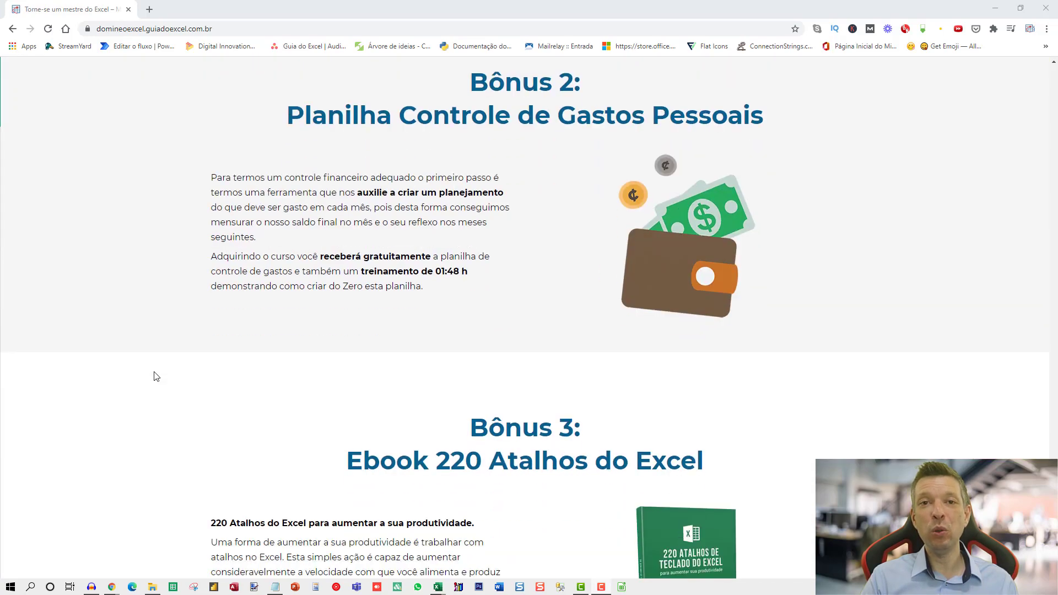
{"action": "scroll", "coordinate": [153, 377], "scroll_direction": "down", "scroll_amount": 15}
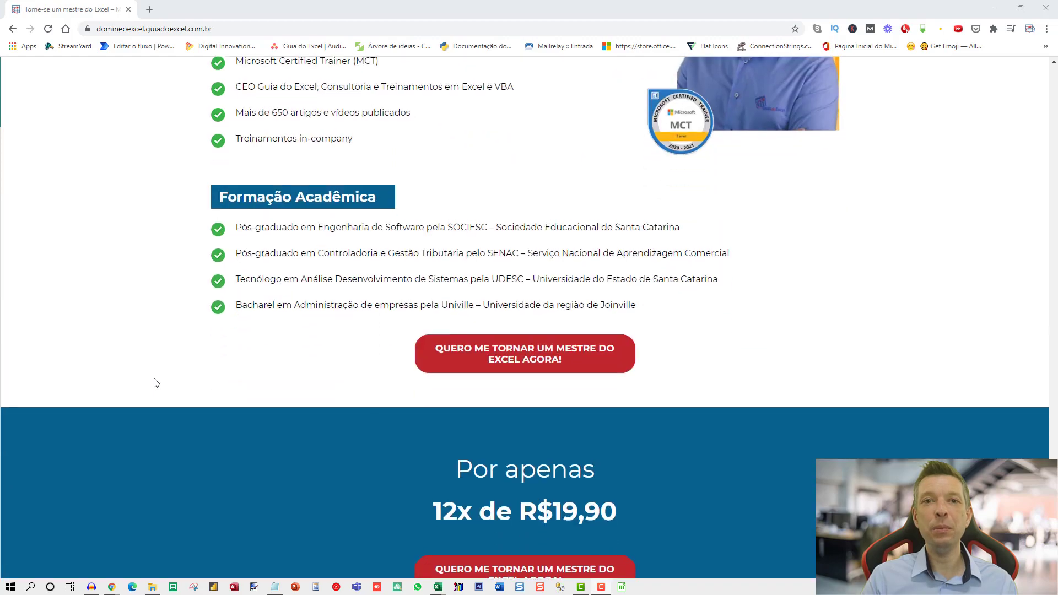
{"action": "scroll", "coordinate": [154, 383], "scroll_direction": "down", "scroll_amount": 10}
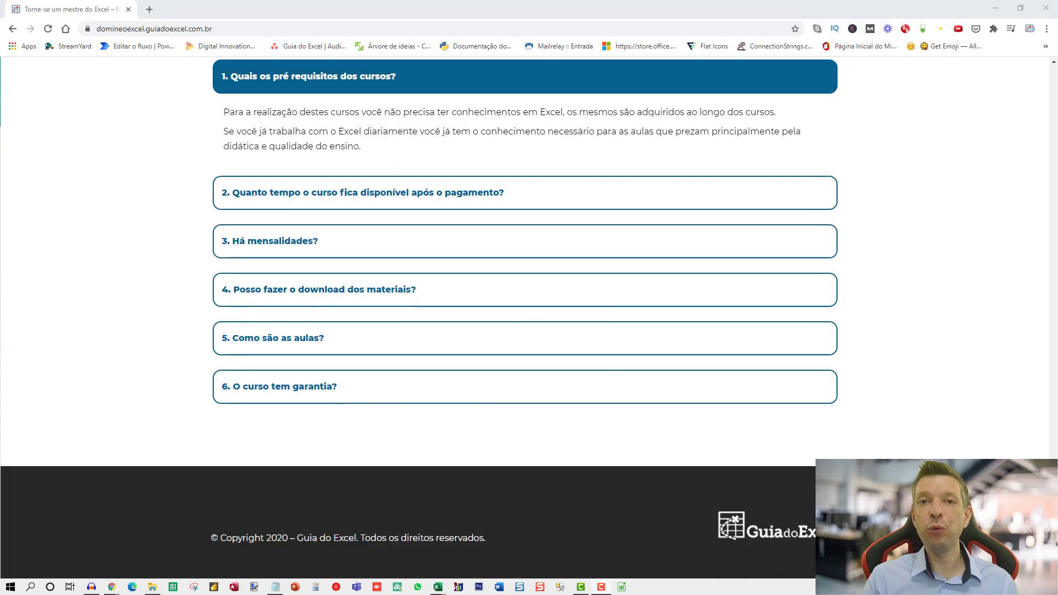